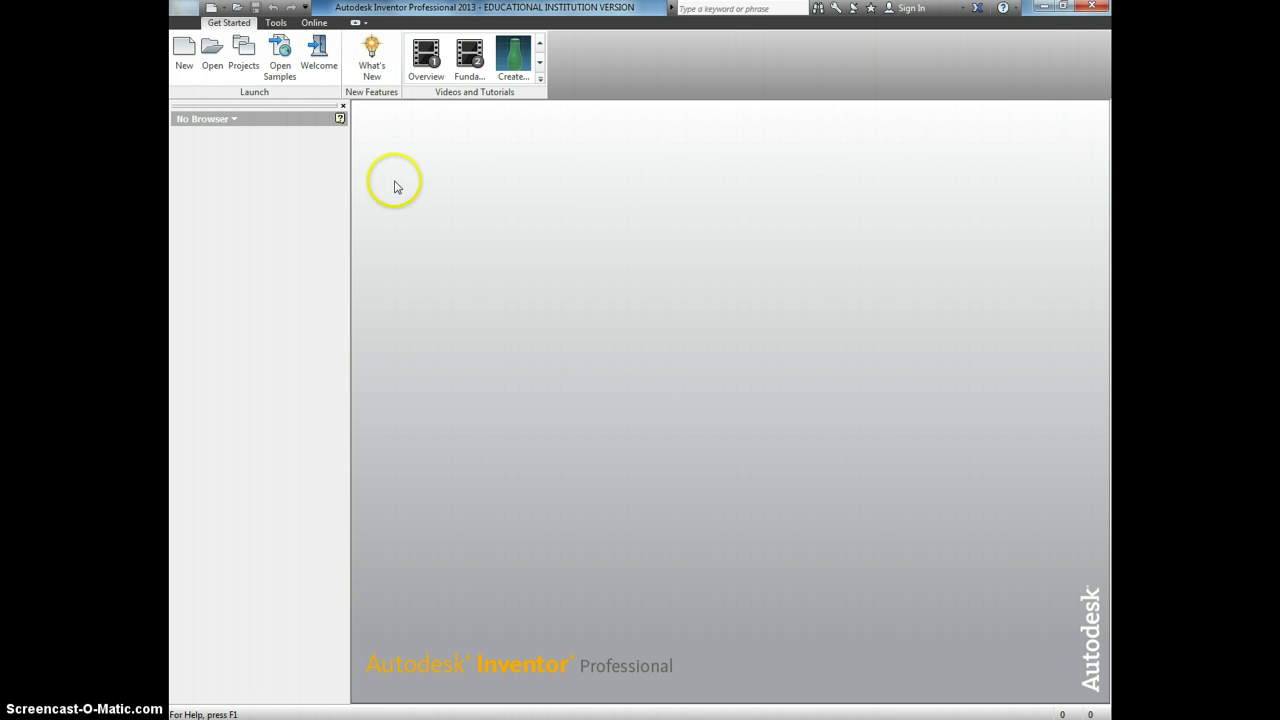
Create a new part file, Part2, from the Standard.ipt template
click(185, 60)
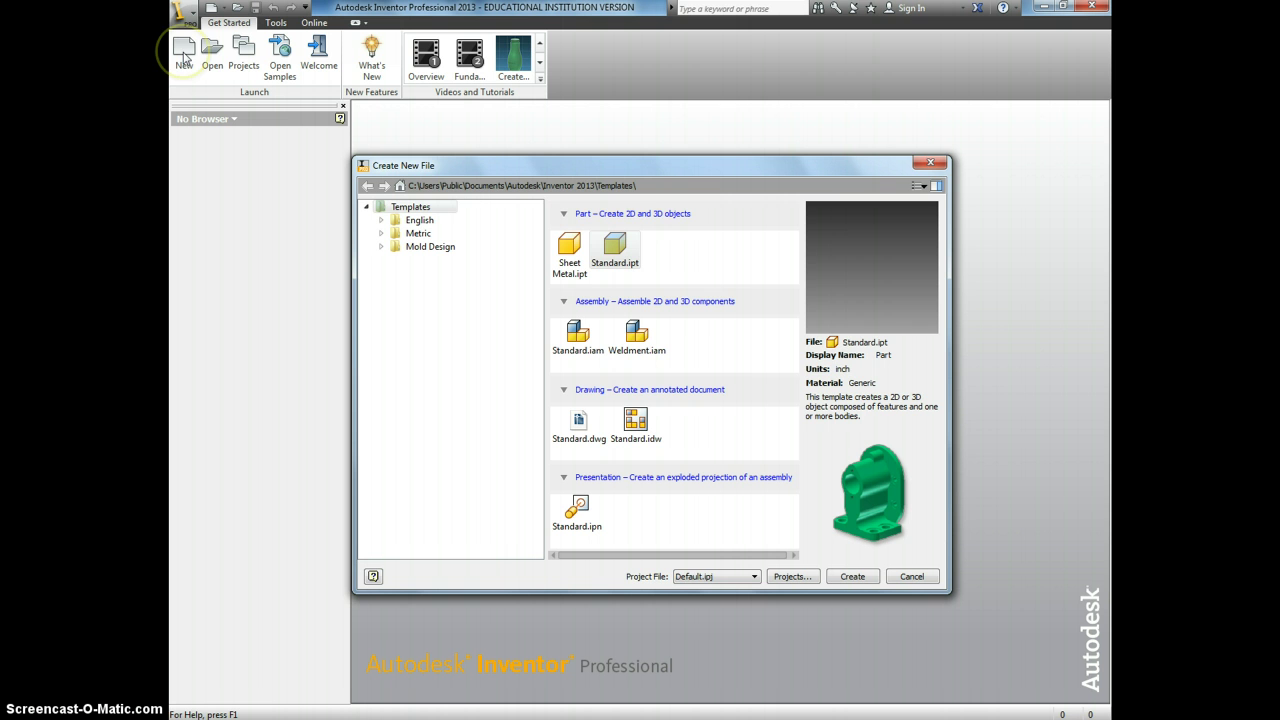
double_click(617, 248)
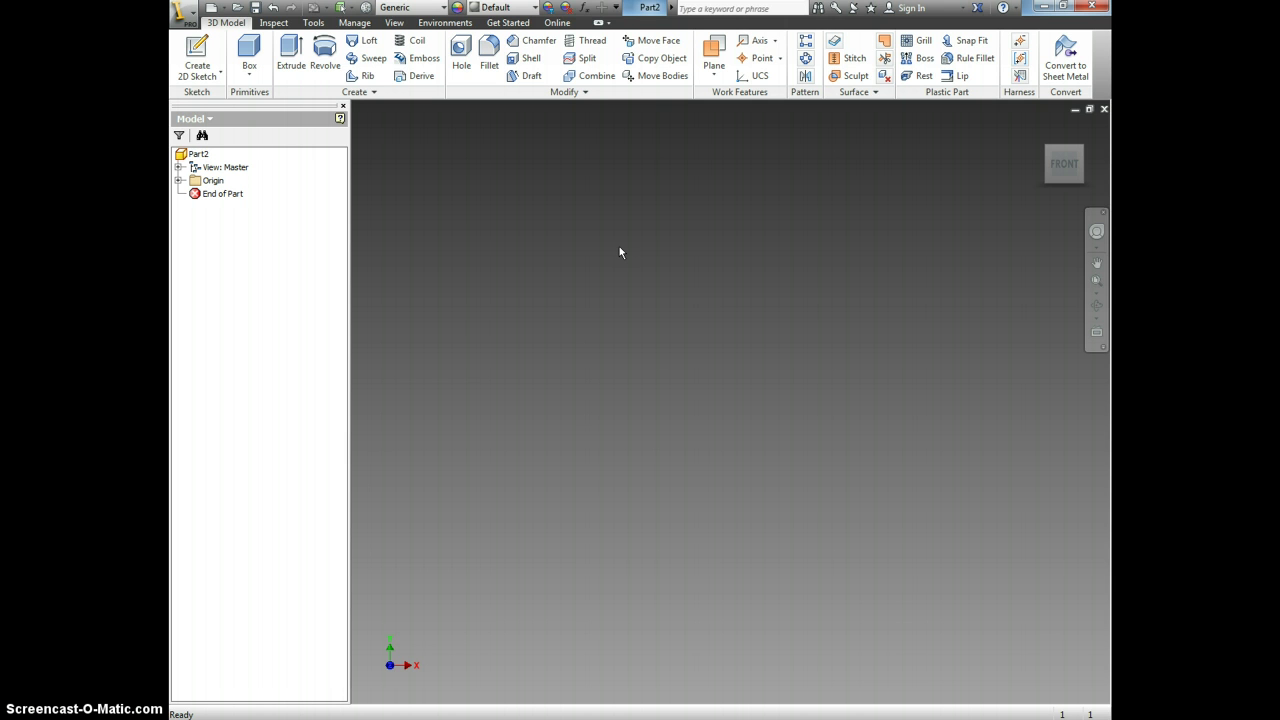
Start Sketch1 on the XY Plane from the part's Origin folder
click(203, 62)
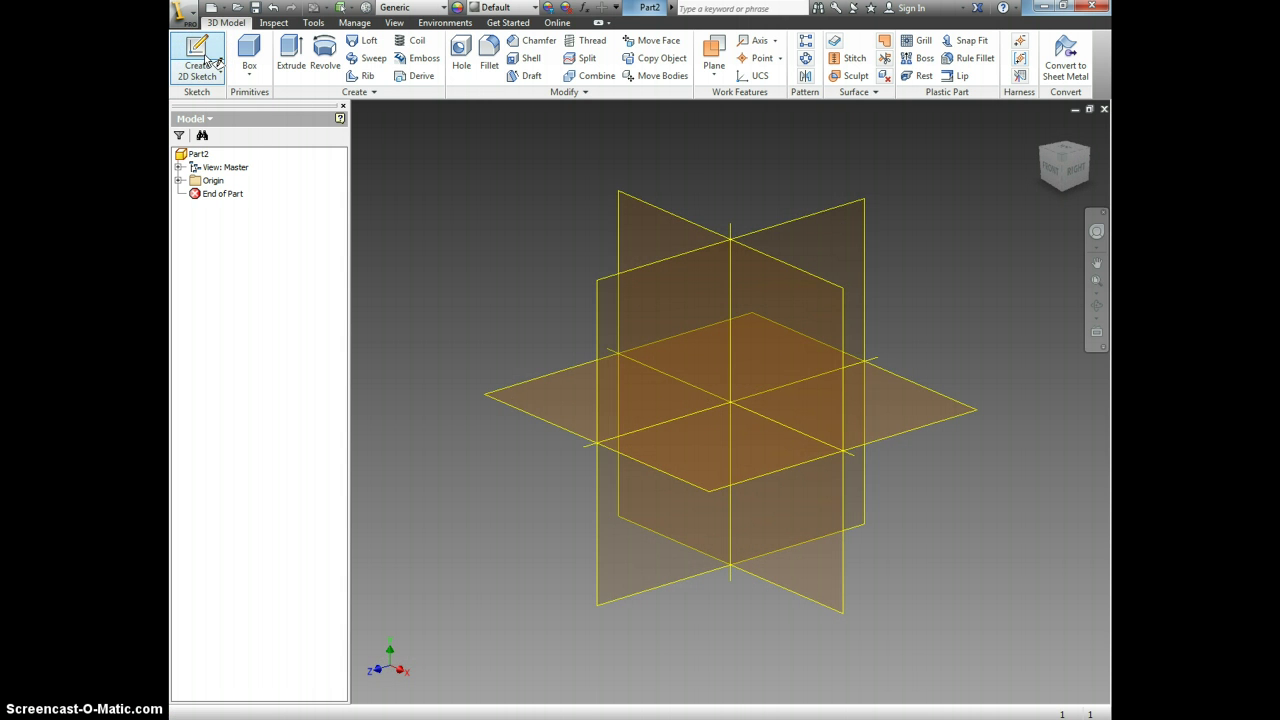
click(178, 180)
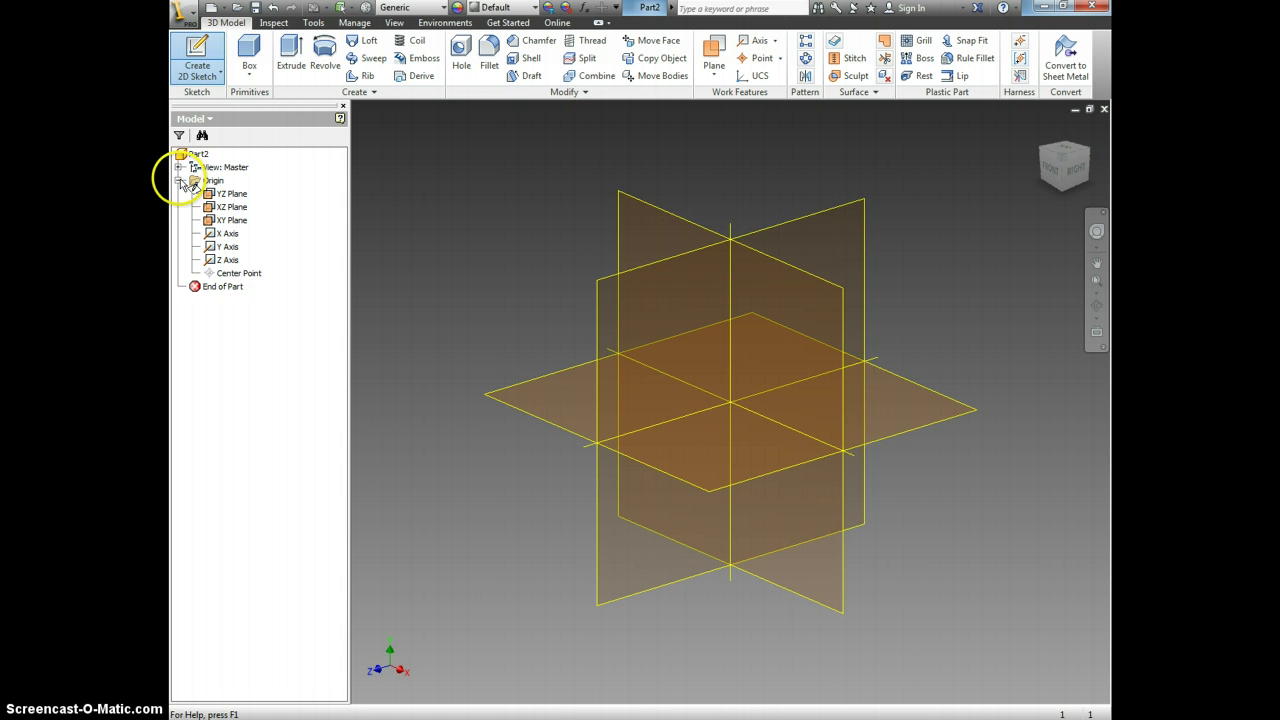
click(233, 221)
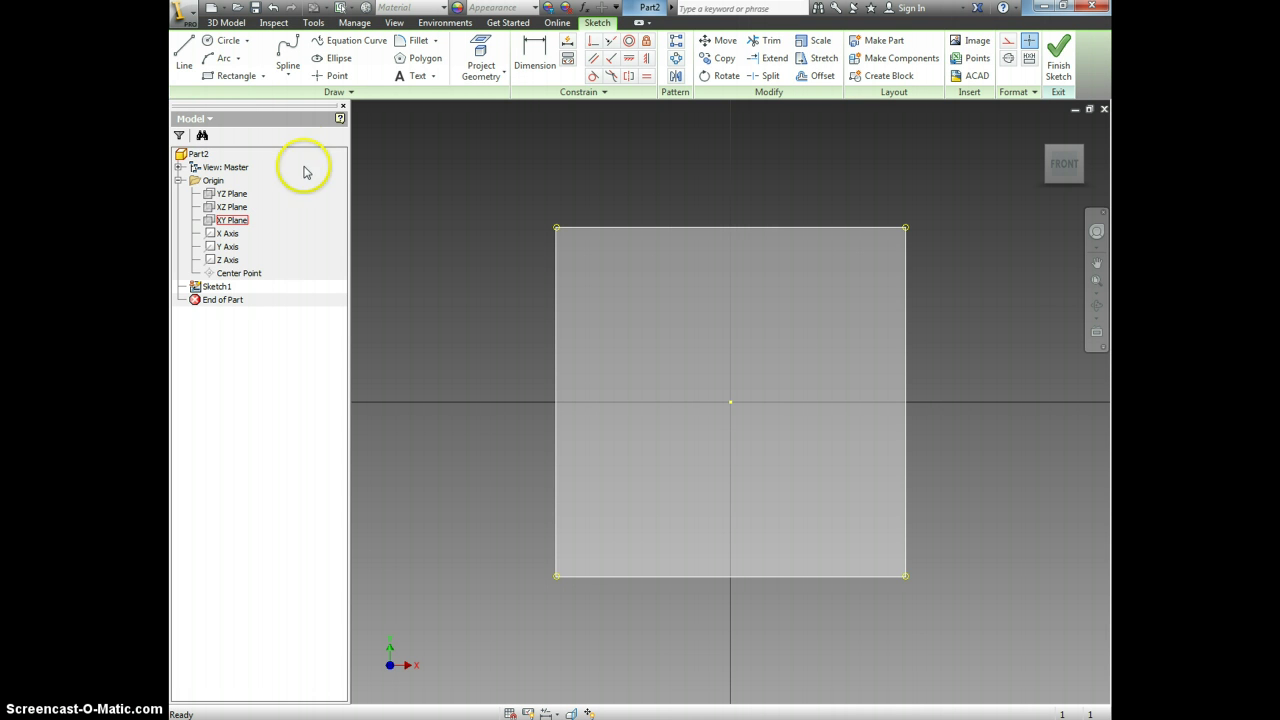
Draw a rectangle from the origin, about 0.687 in by 0.119 in
click(240, 77)
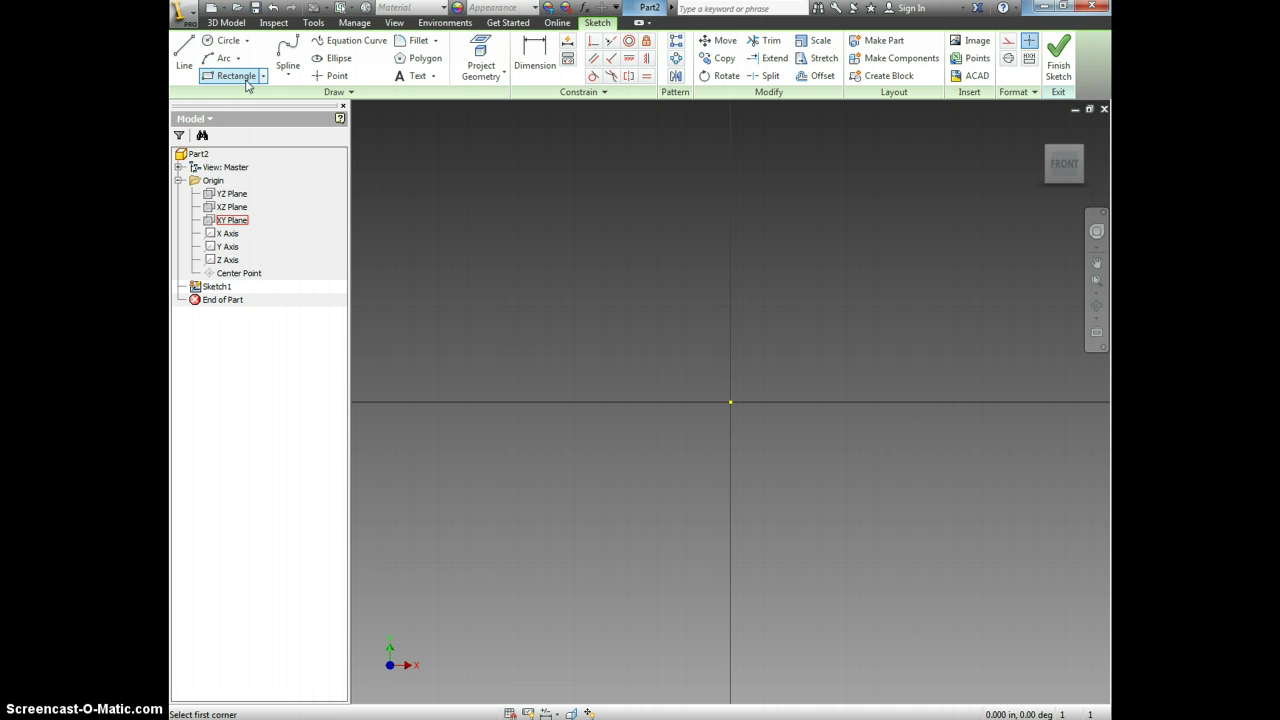
click(730, 401)
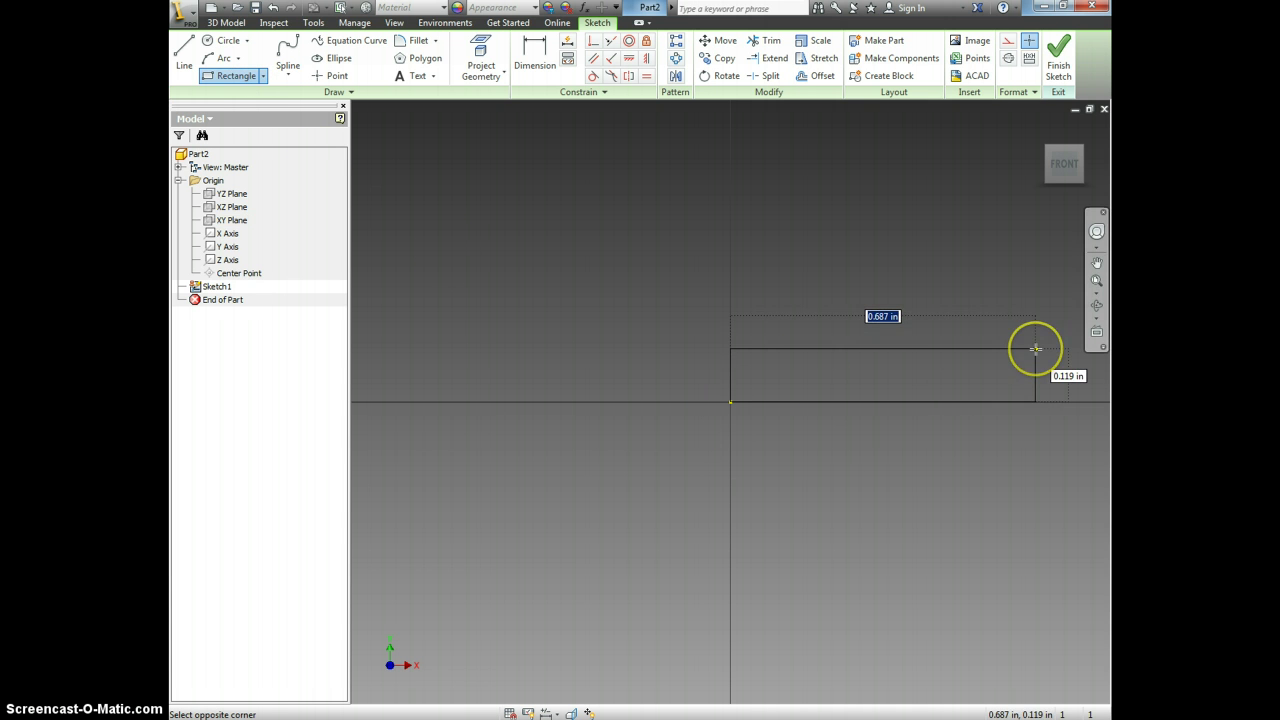
click(1036, 349)
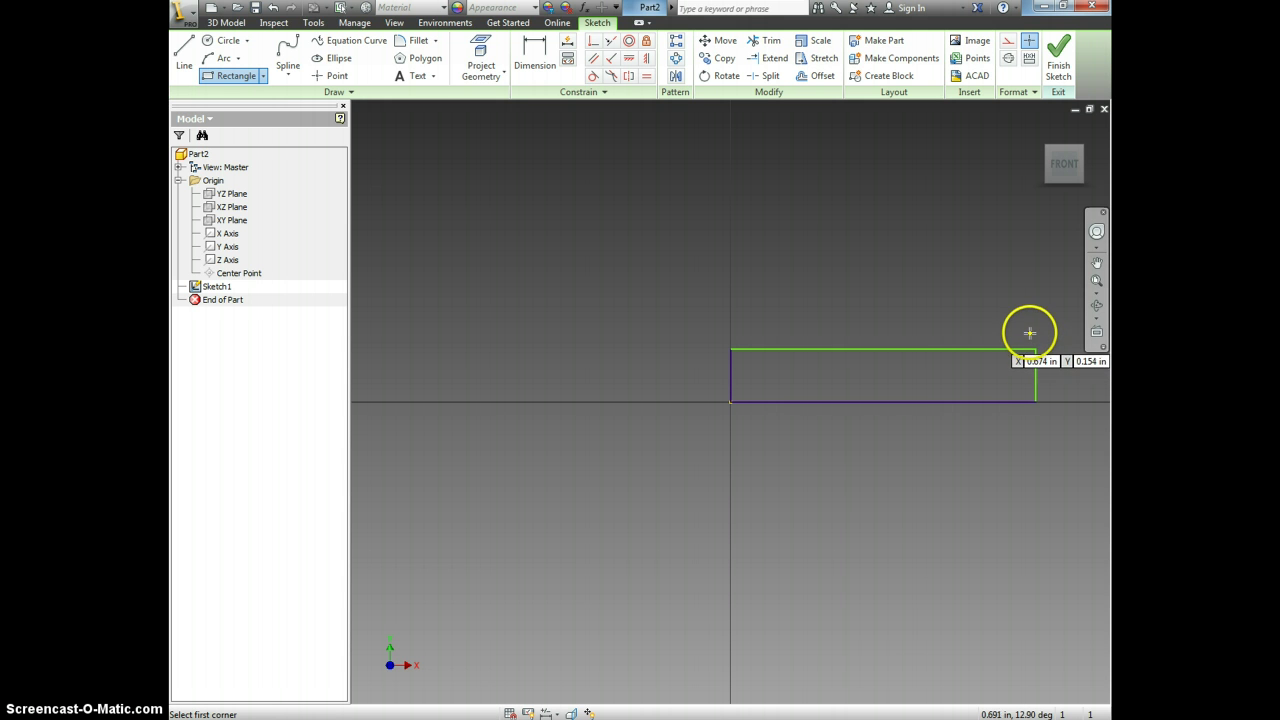
Dimension the rectangle's bottom edge to 11 in and its left edge to 0.5 in
click(546, 66)
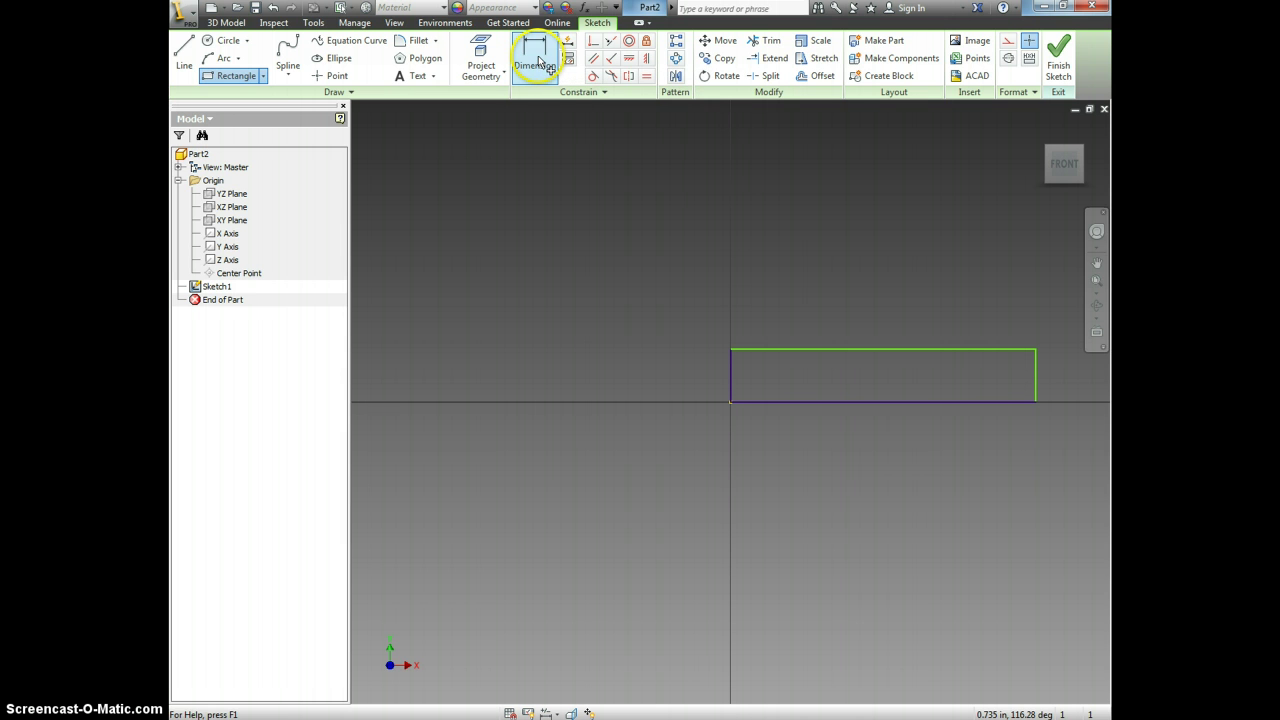
click(872, 403)
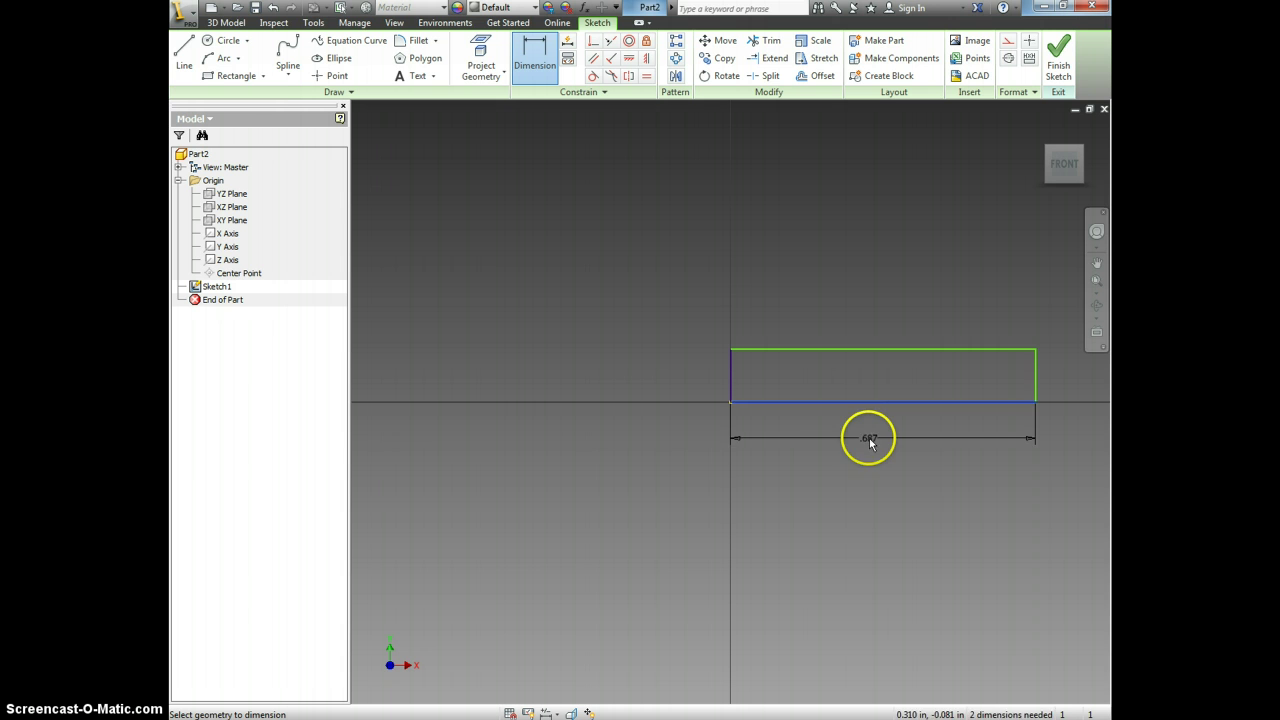
click(869, 442)
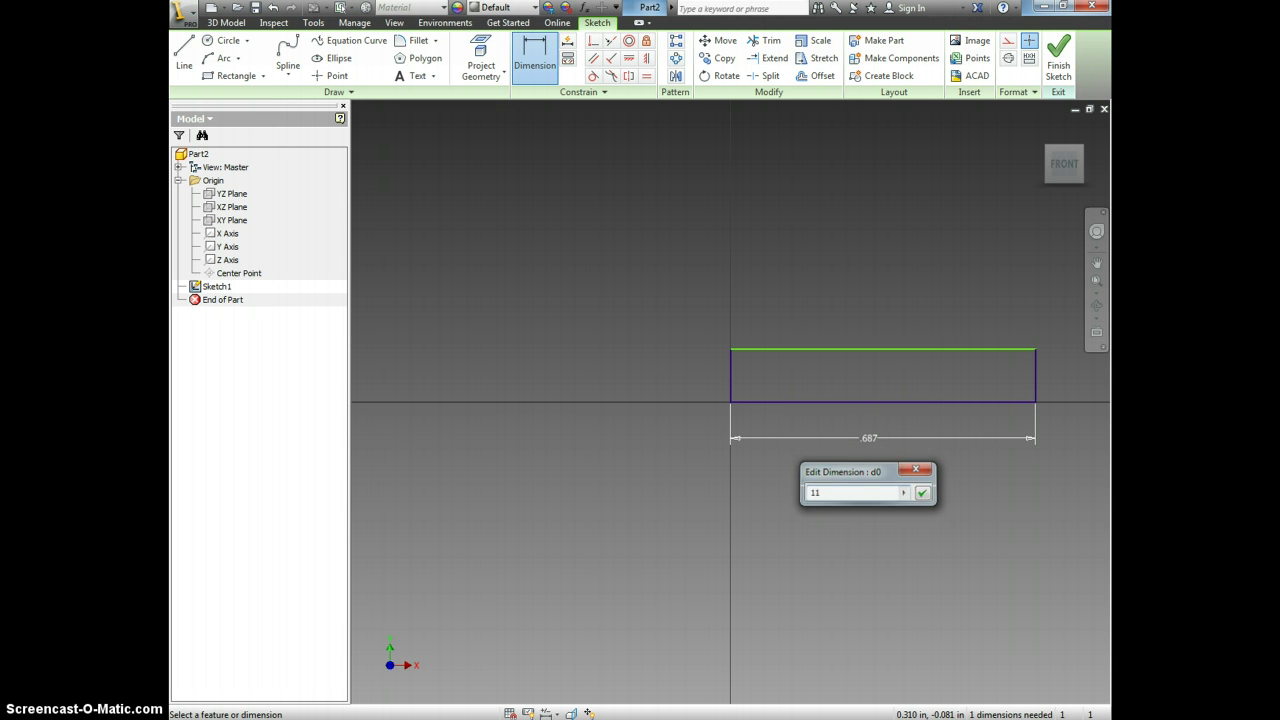
key(Return)
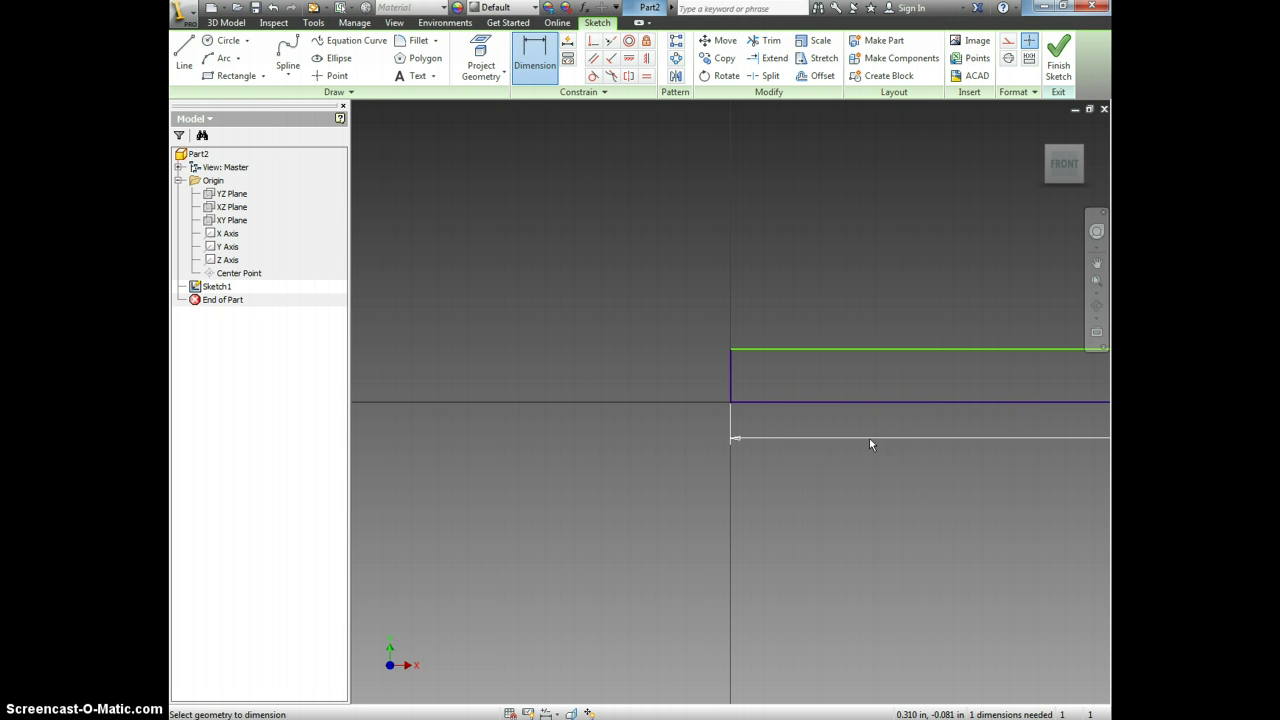
click(731, 370)
click(687, 376)
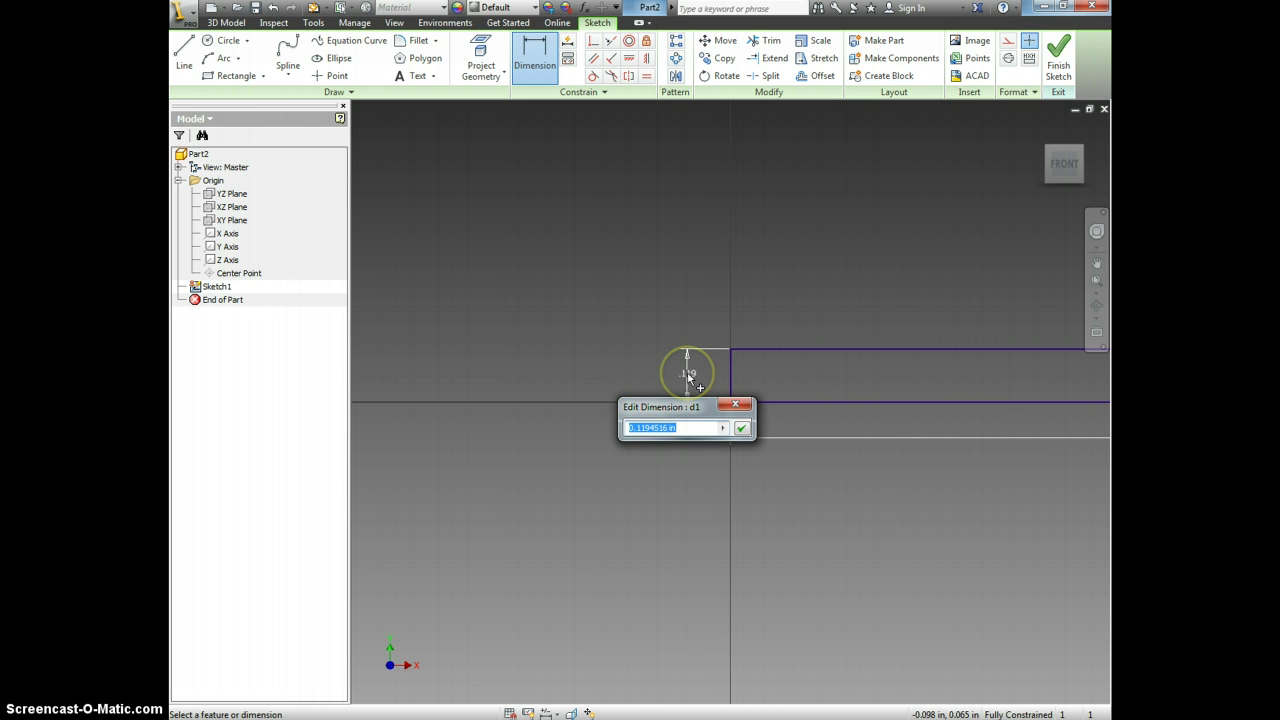
text(1/2)
key(Return)
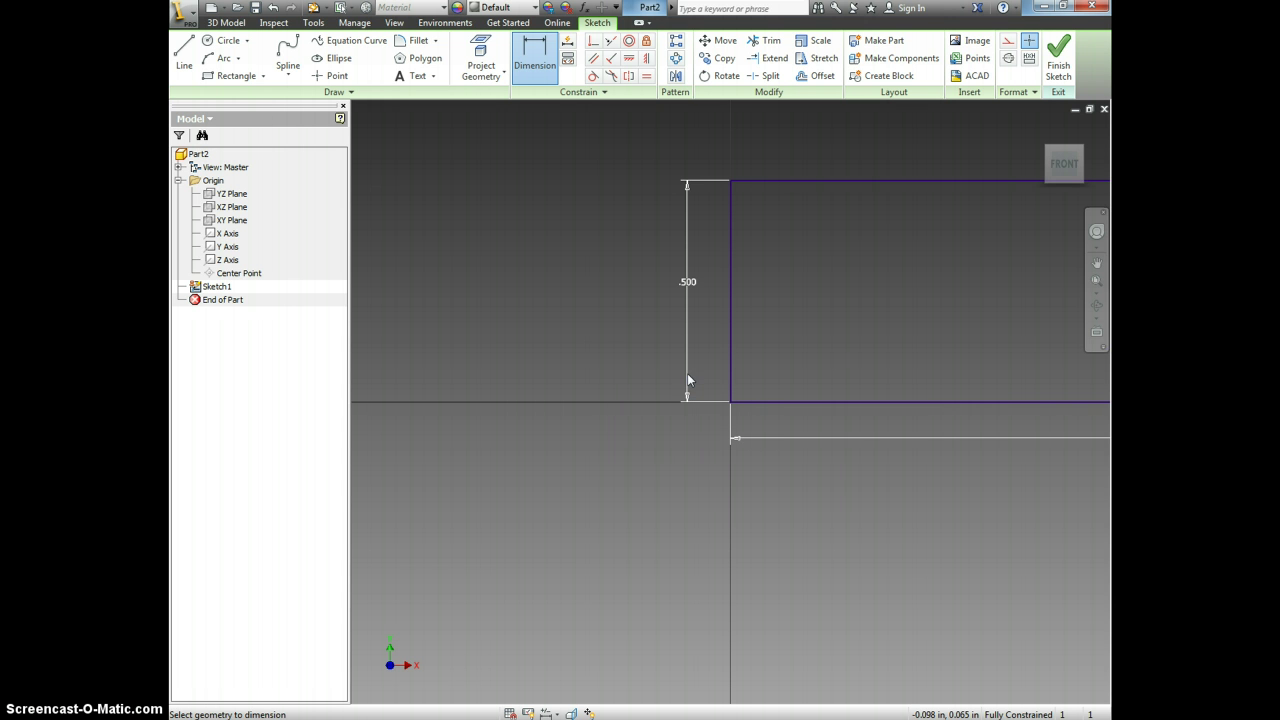
View the rectangle from the front, finish Sketch1, and return to the home view
click(1062, 160)
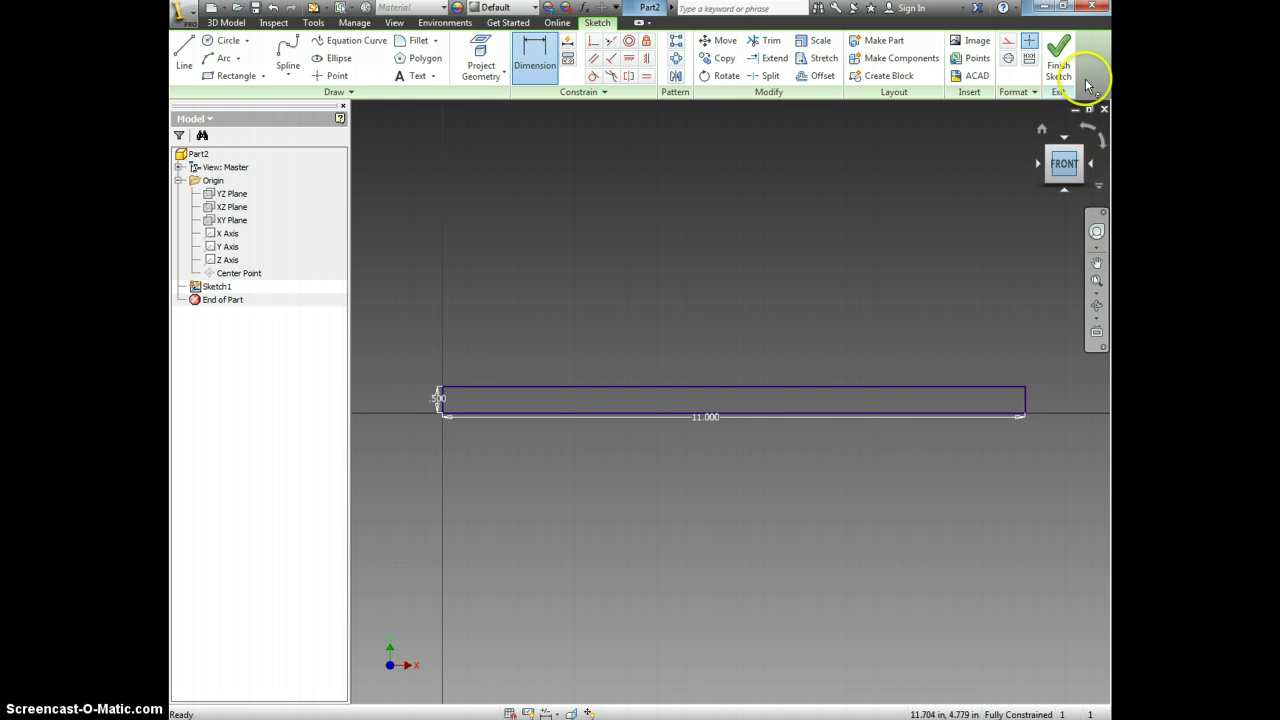
click(1060, 62)
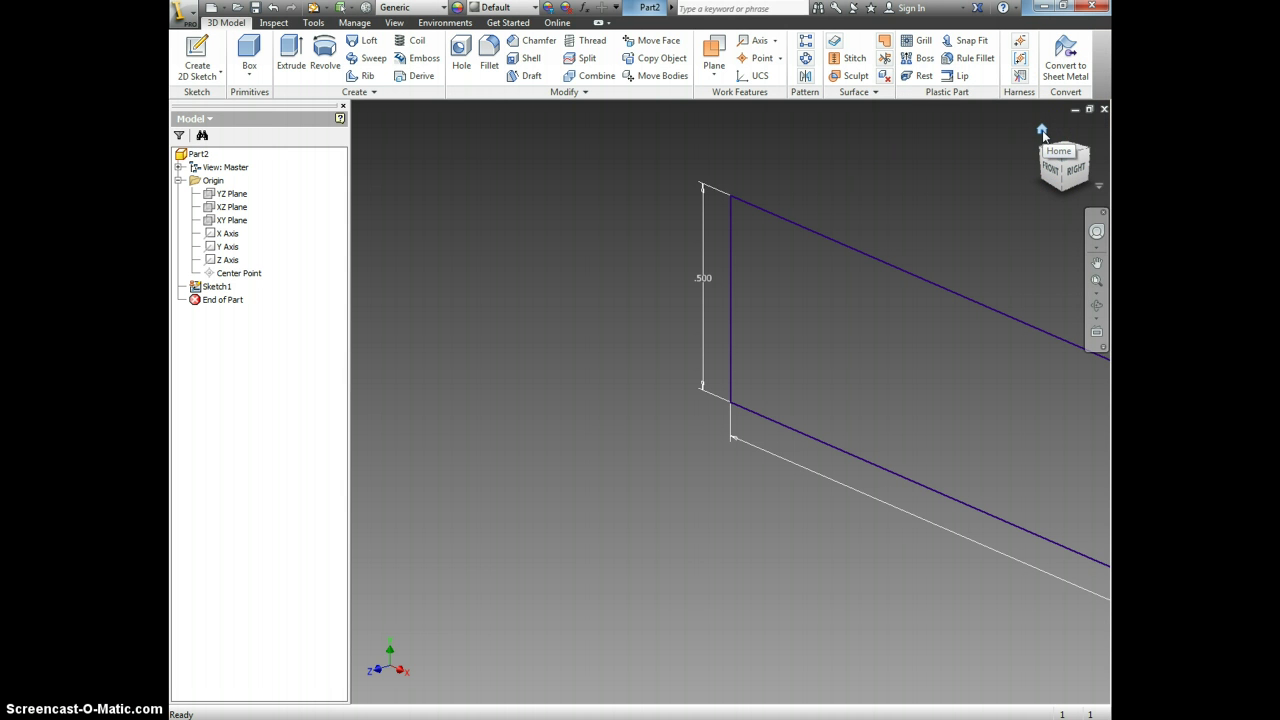
click(1042, 133)
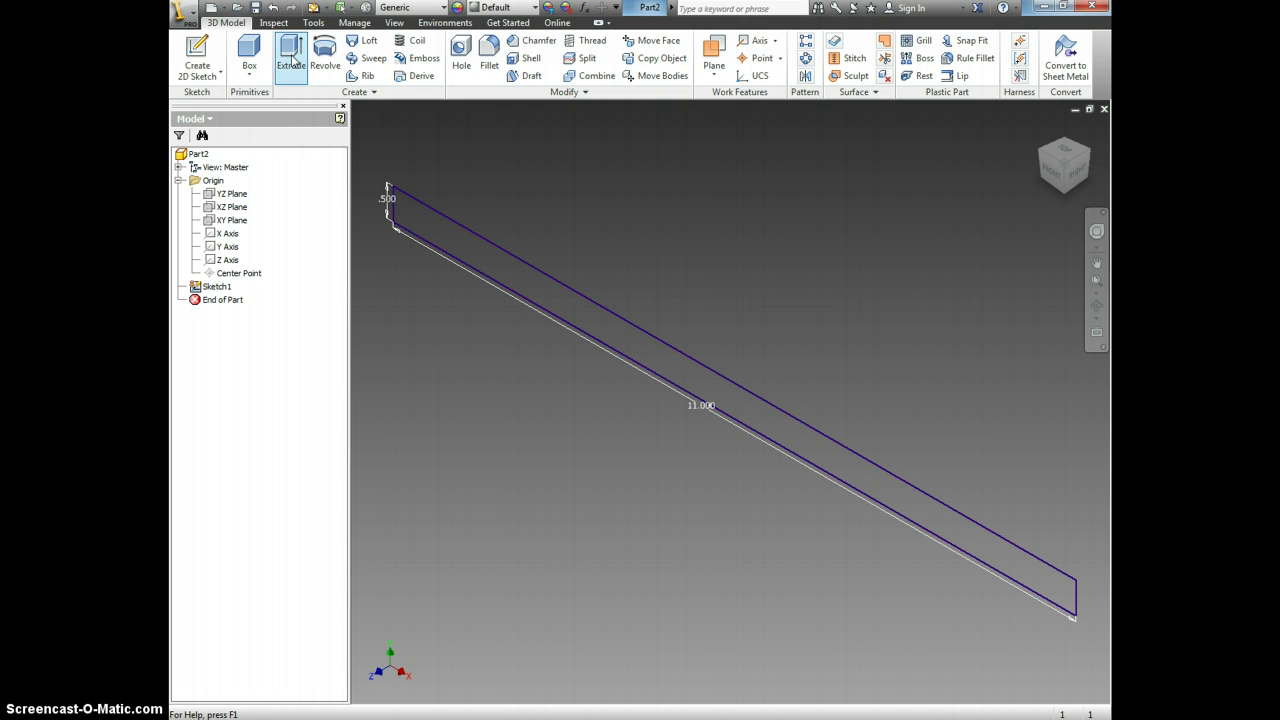
Extrude the 11 × 0.5 in rectangle 3 in into a solid block
click(291, 60)
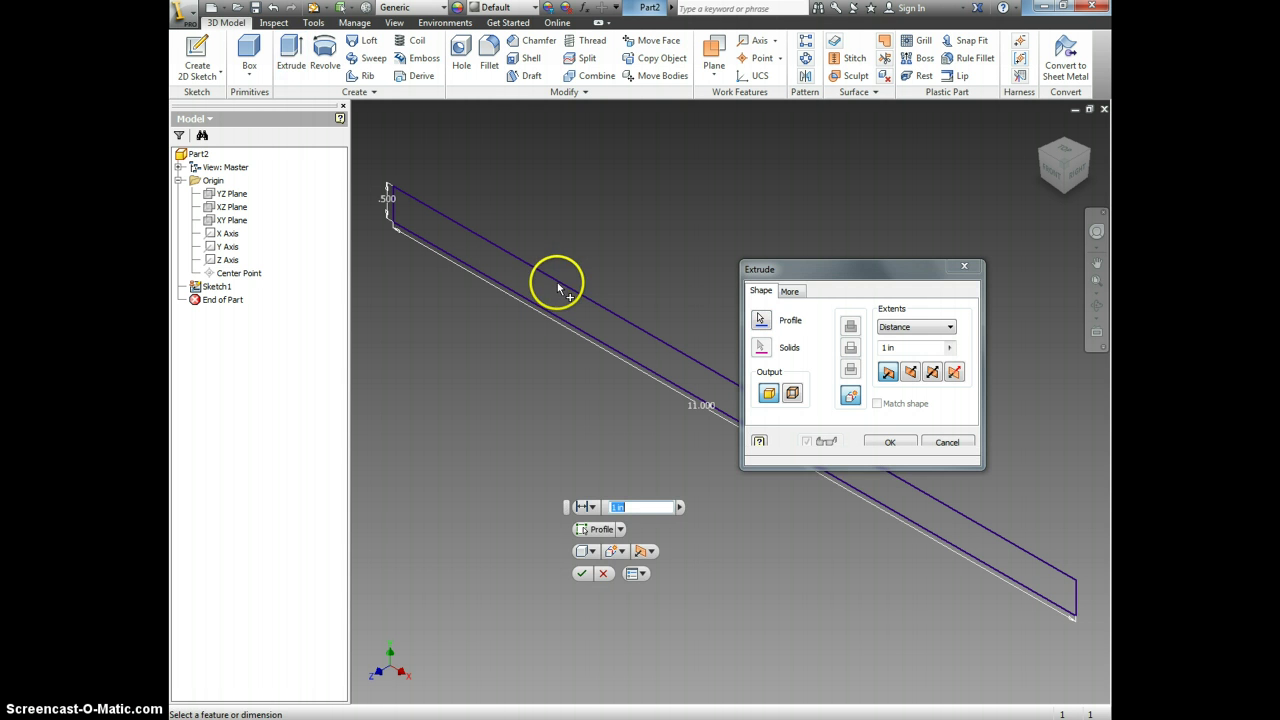
click(920, 347)
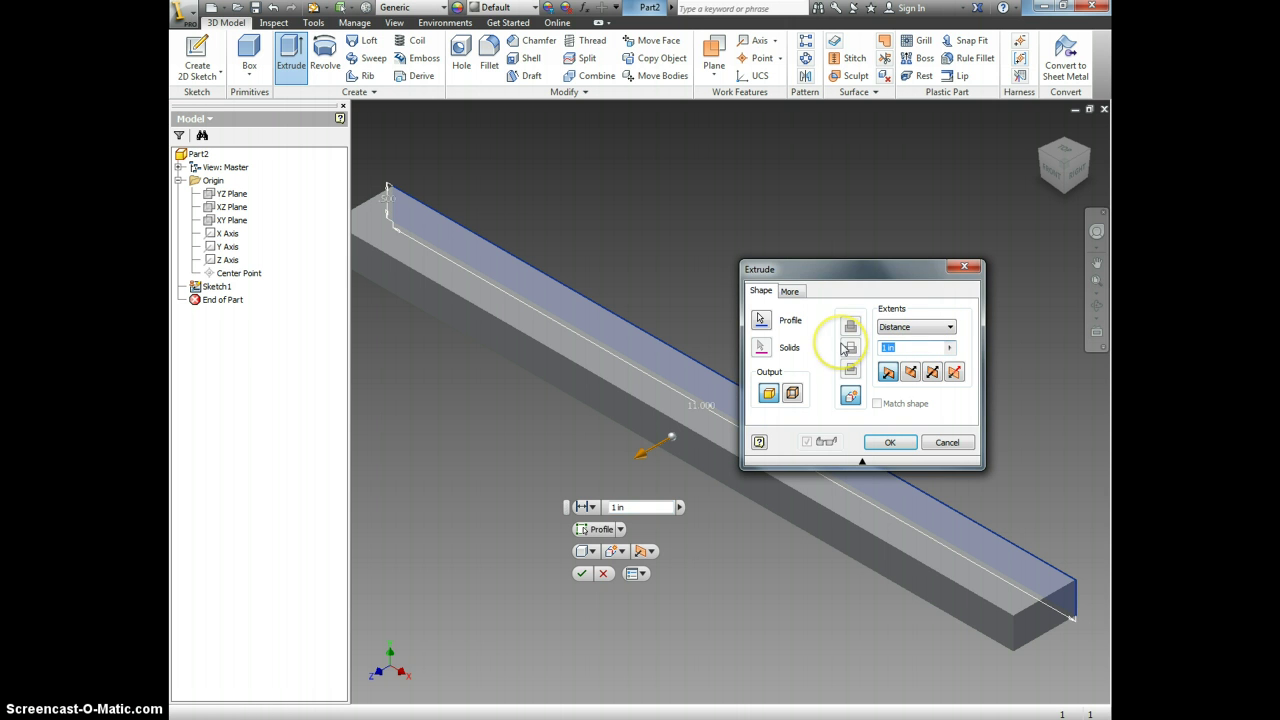
text(3)
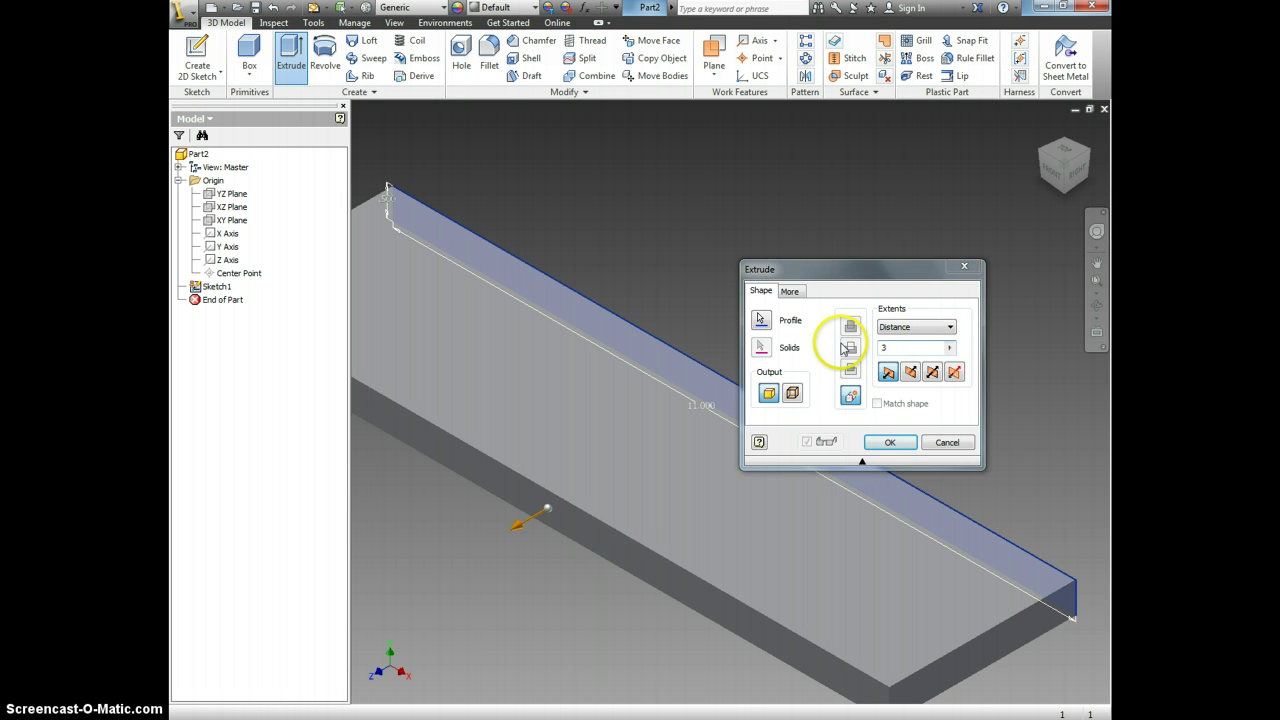
key(Return)
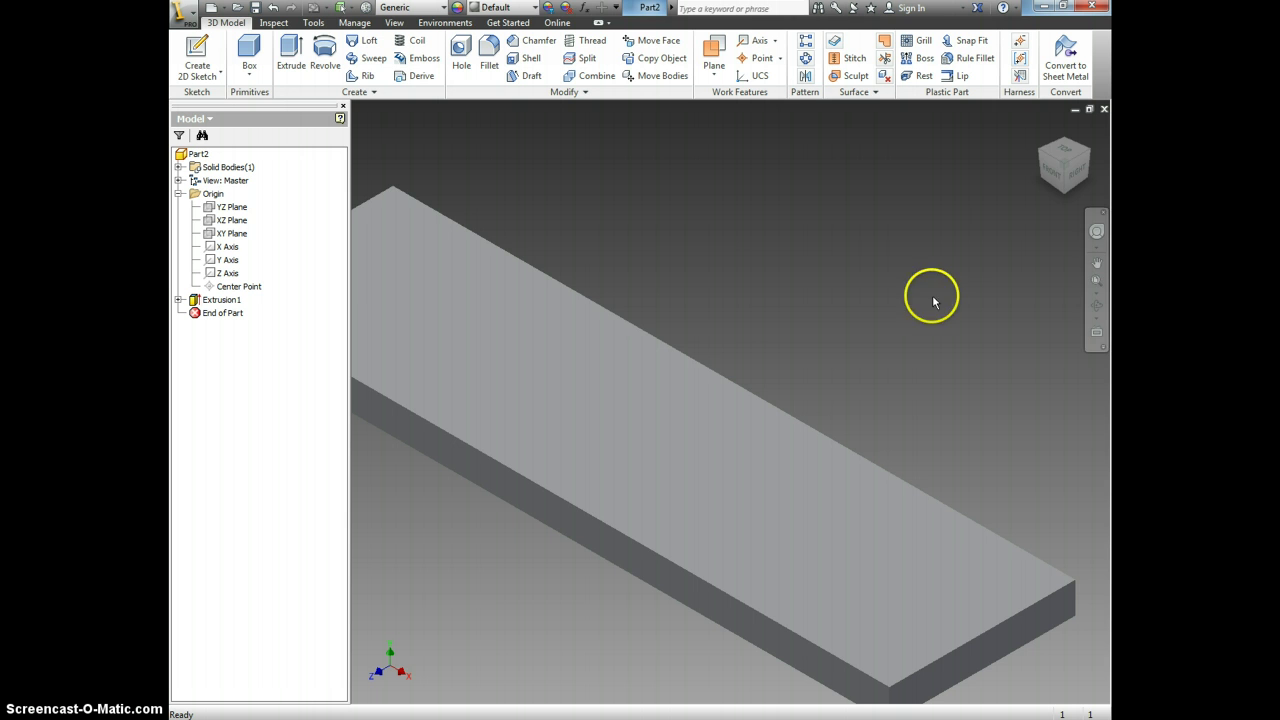
Return to the home view, select the plate's long side face, and begin a new sketch
click(1042, 131)
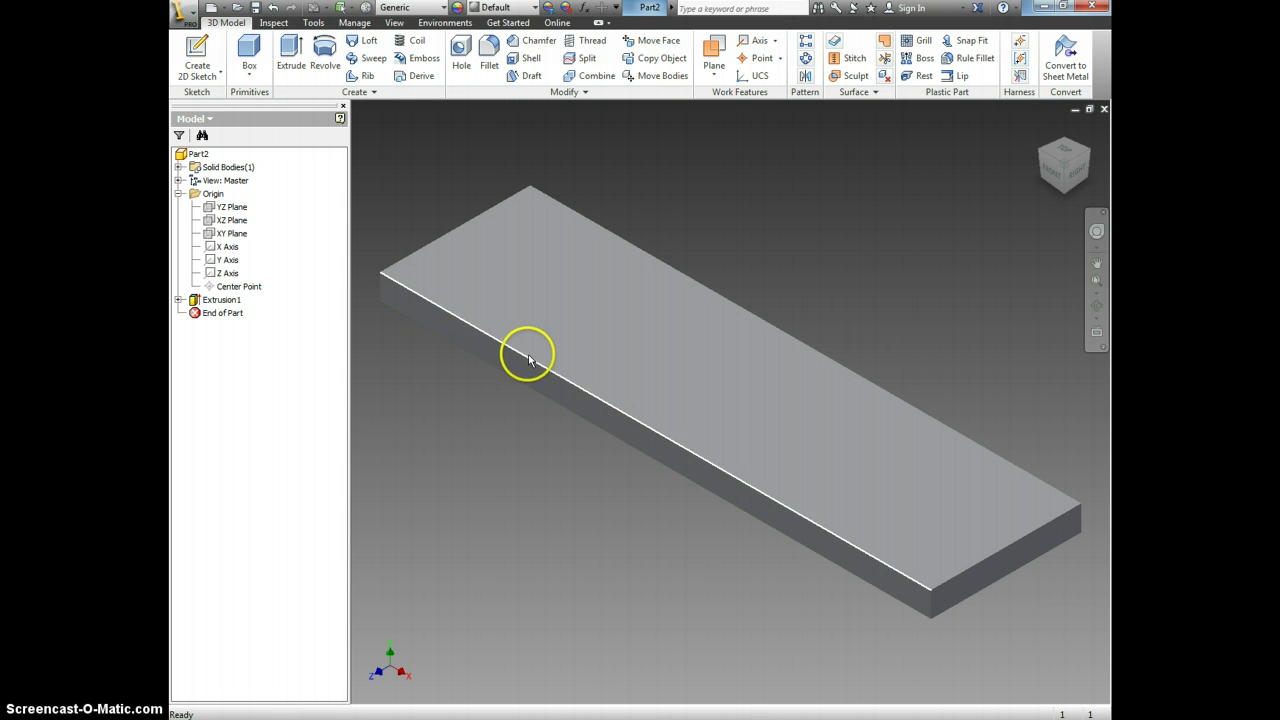
click(463, 335)
click(199, 52)
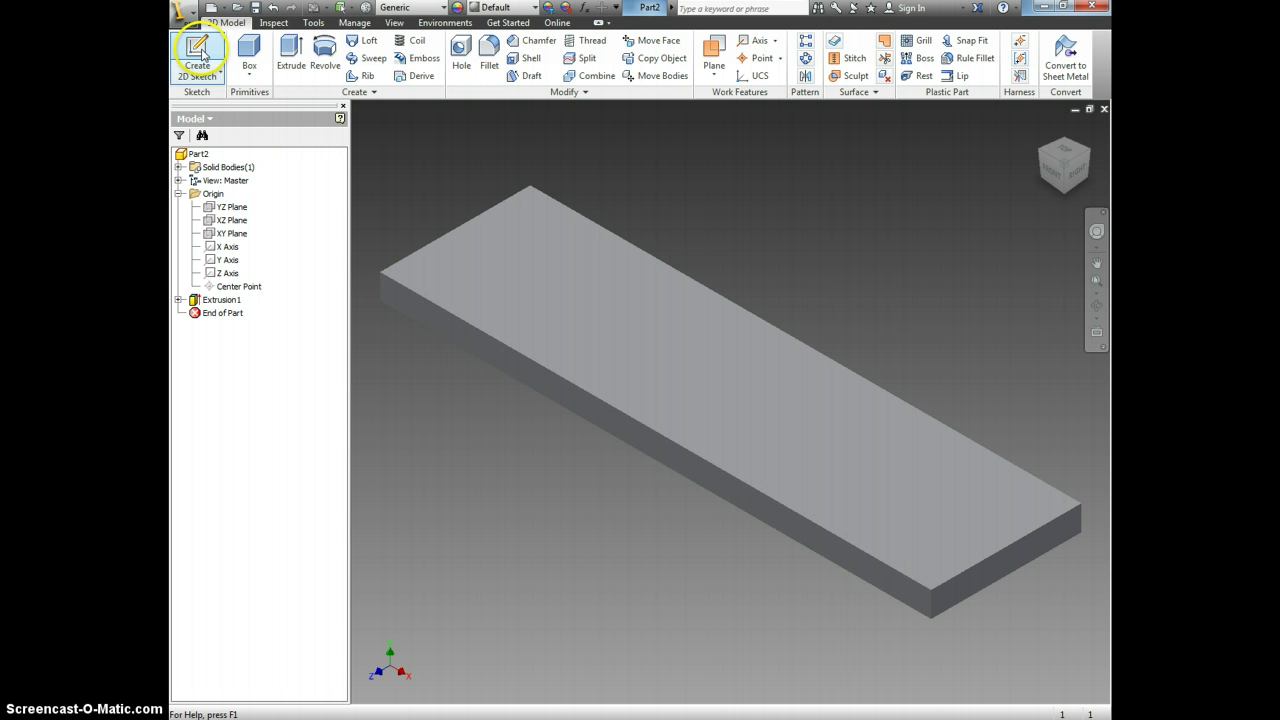
click(199, 52)
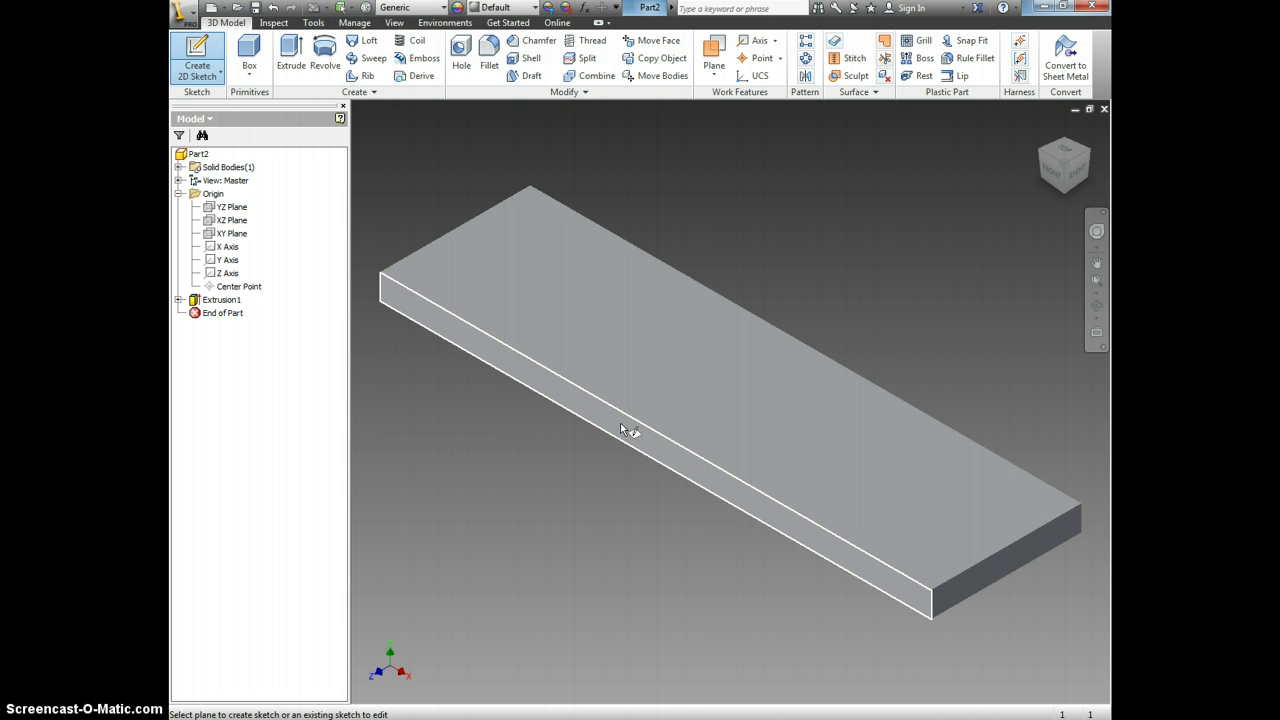
Place Sketch2 on the plate's side face and draw a thin triangle from the origin corner
click(621, 430)
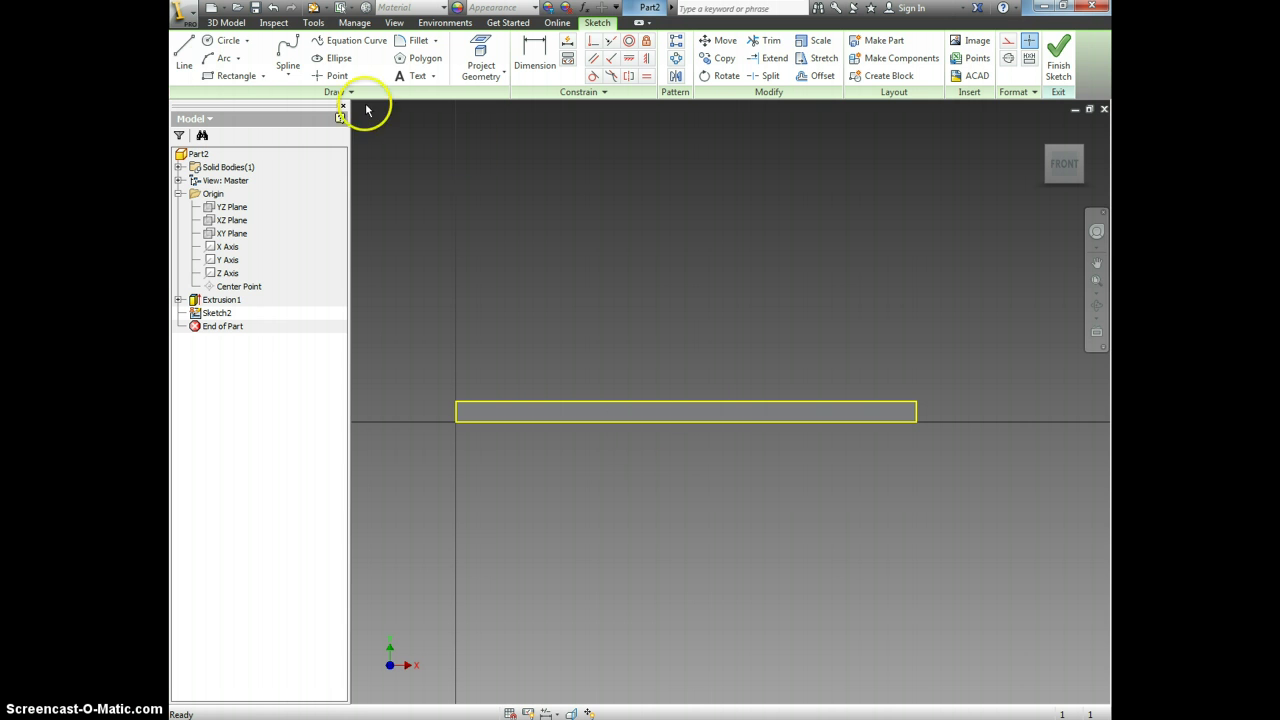
click(182, 52)
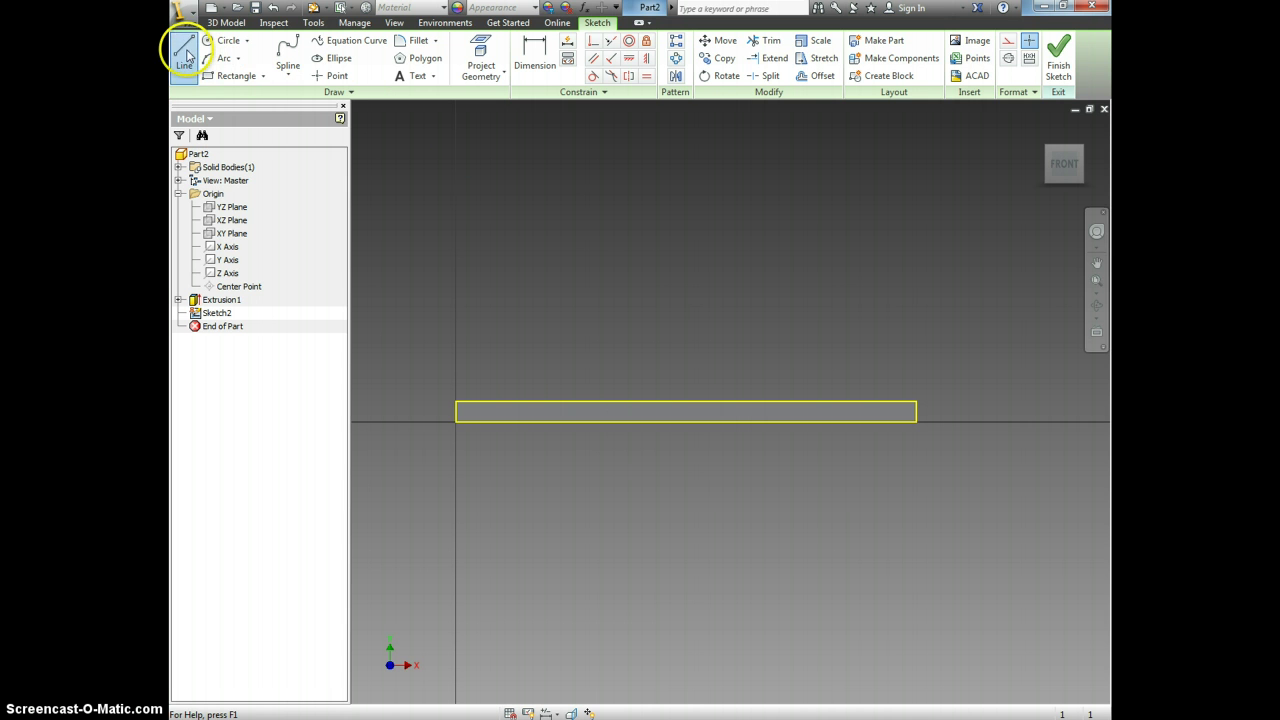
click(456, 421)
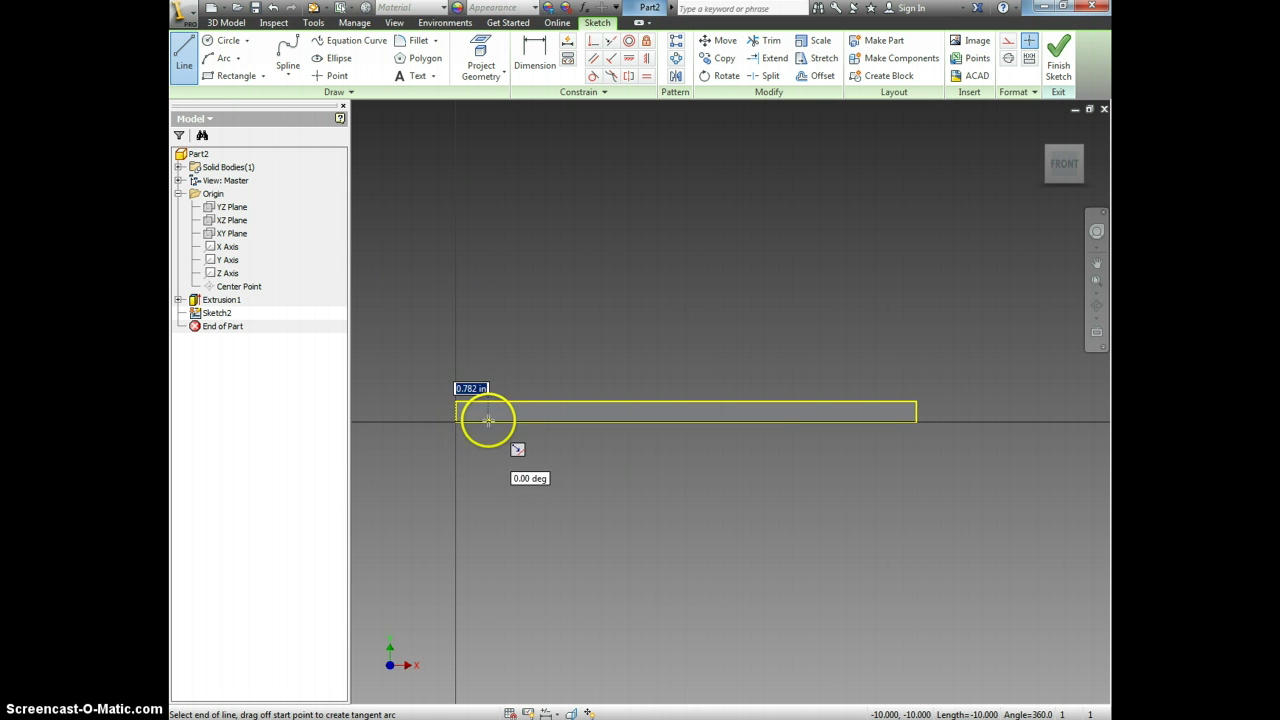
click(580, 401)
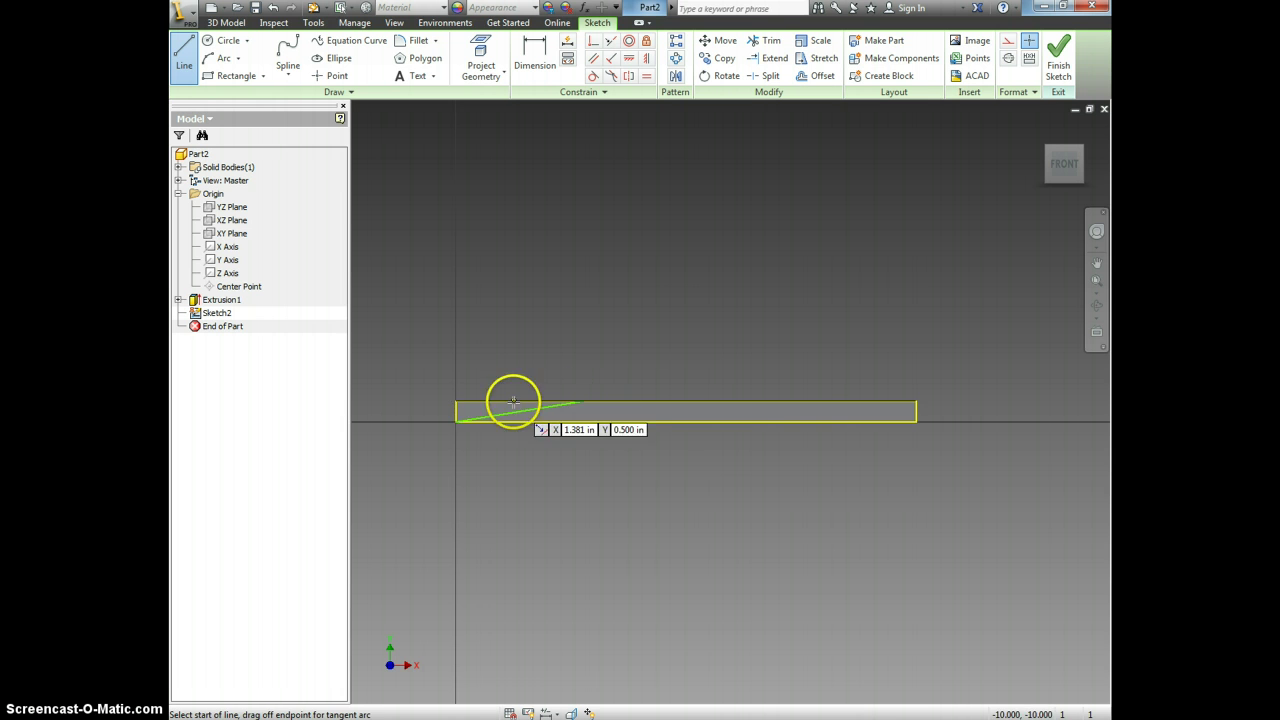
click(455, 401)
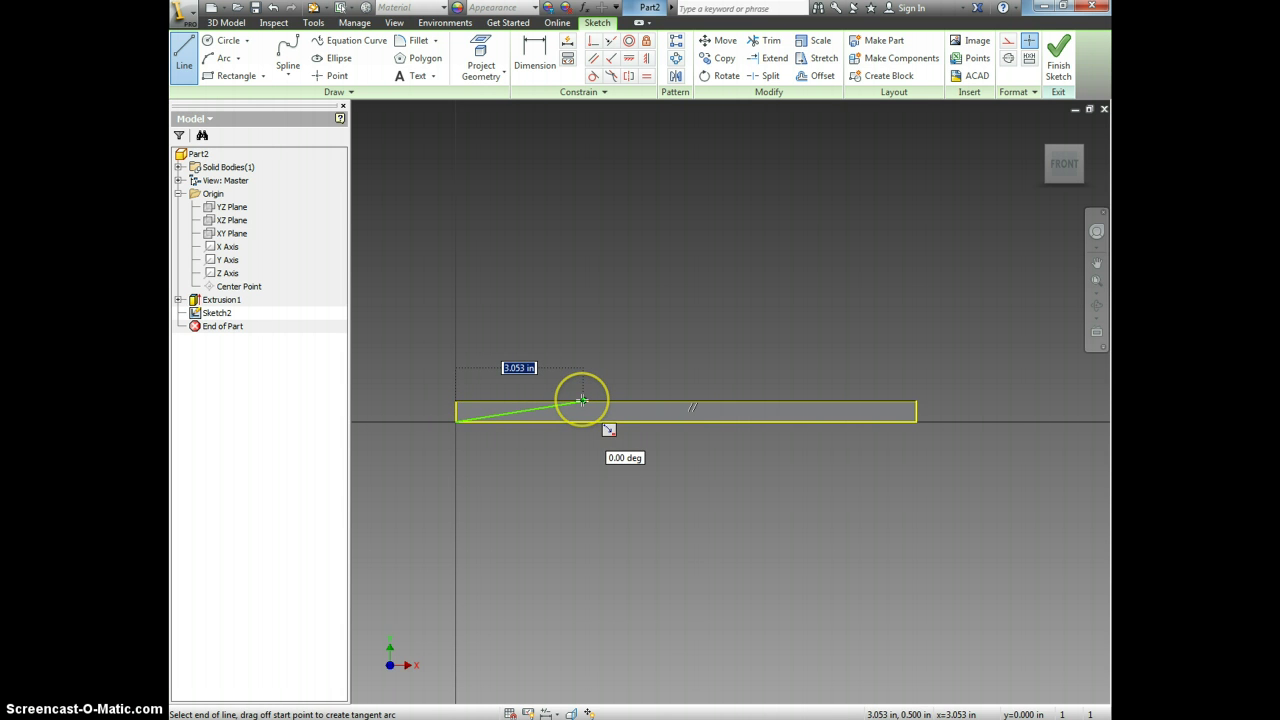
click(582, 401)
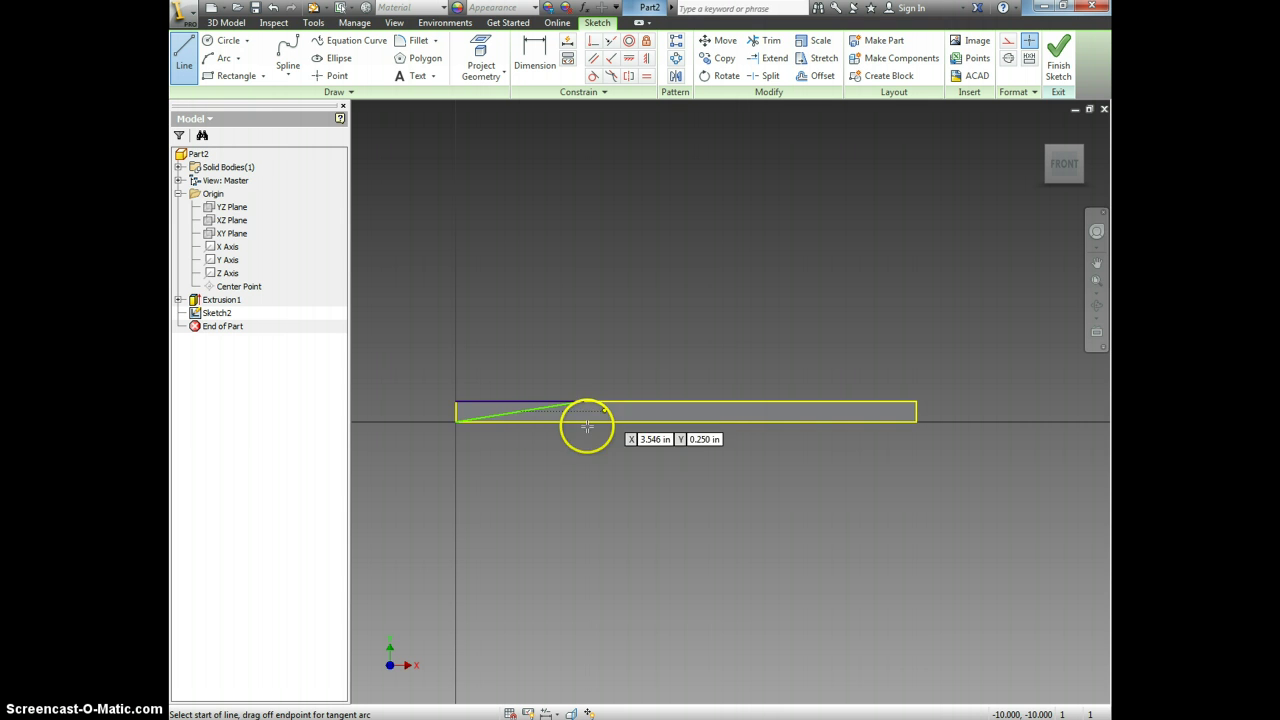
click(455, 421)
click(455, 401)
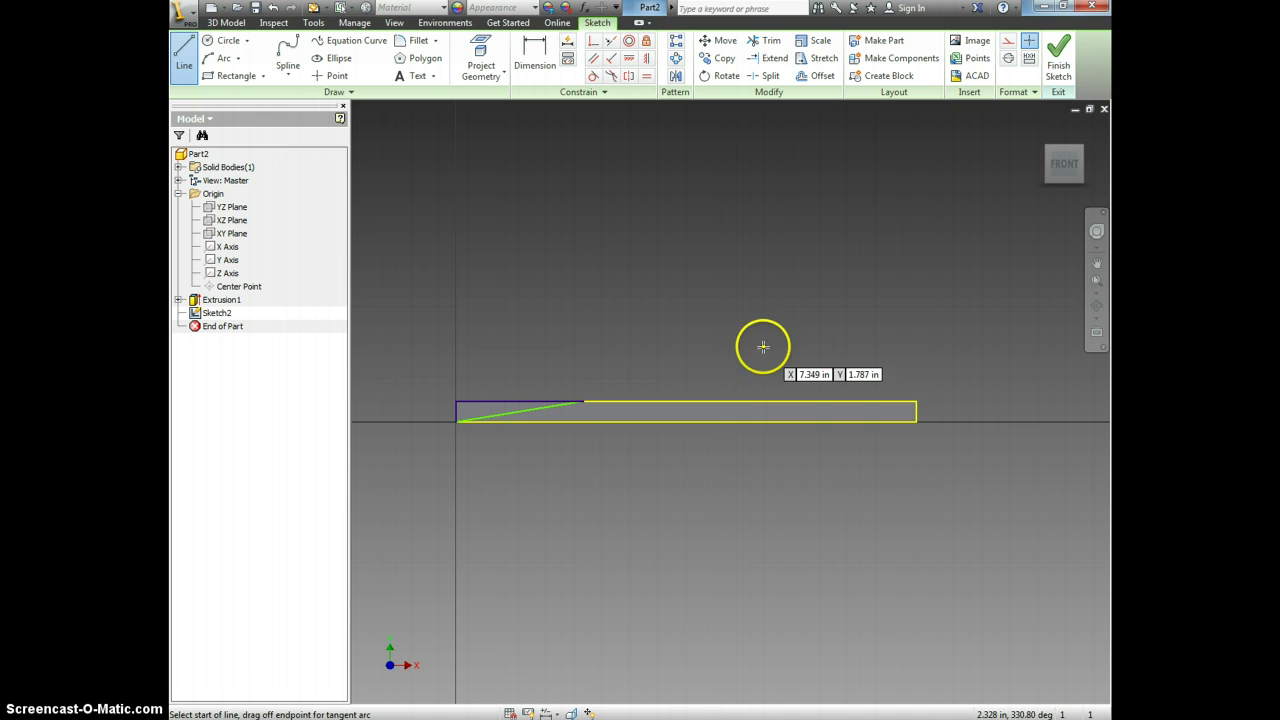
Dimension the triangle's top edge at 3.000 in and finish Sketch2
click(530, 60)
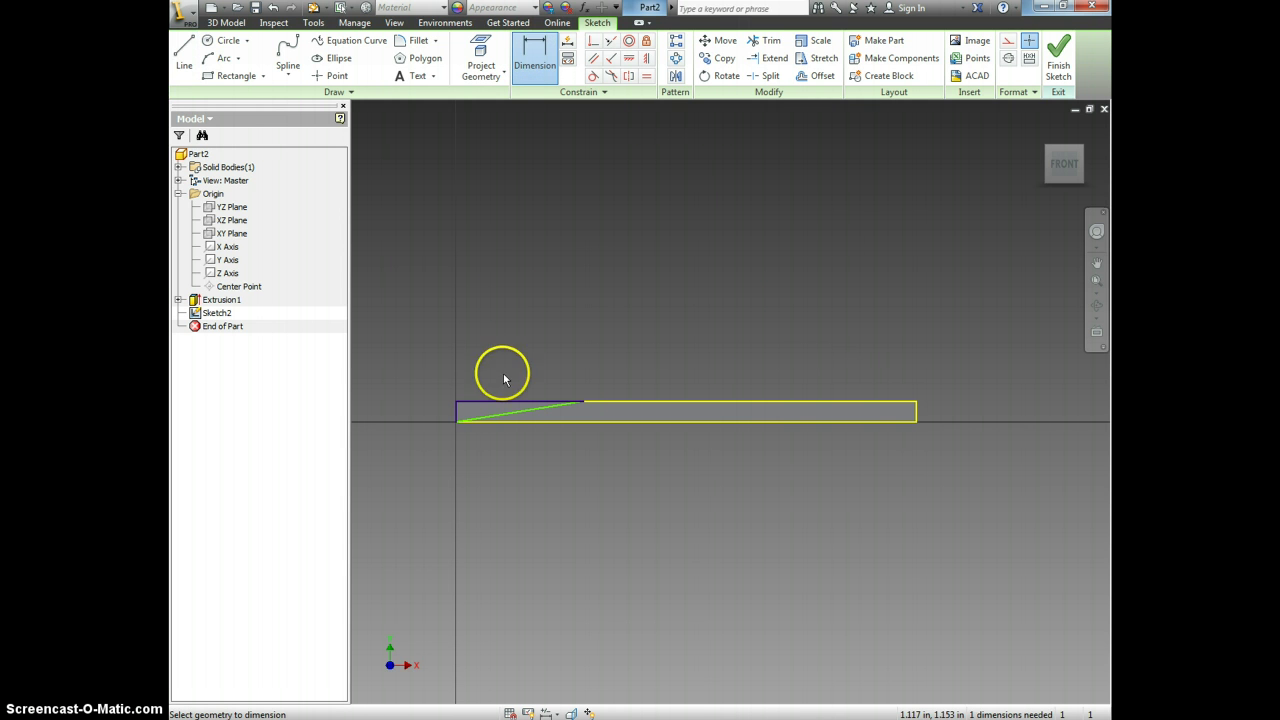
click(506, 401)
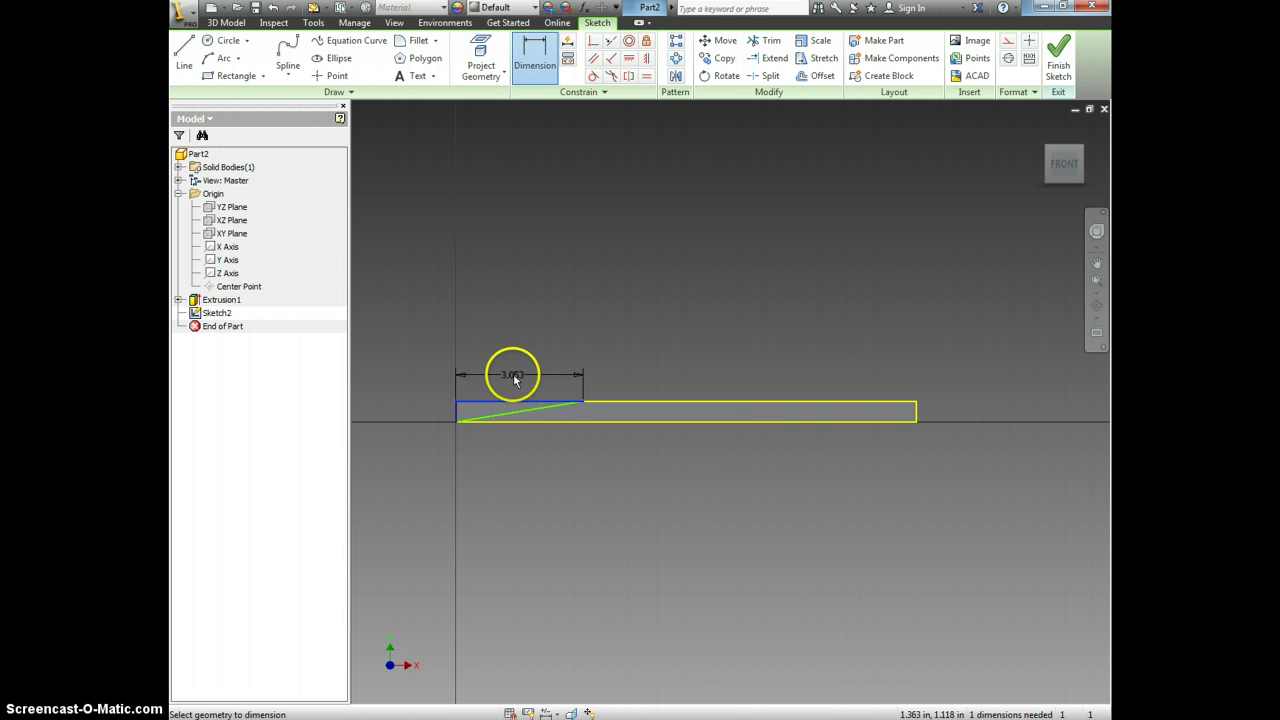
click(512, 376)
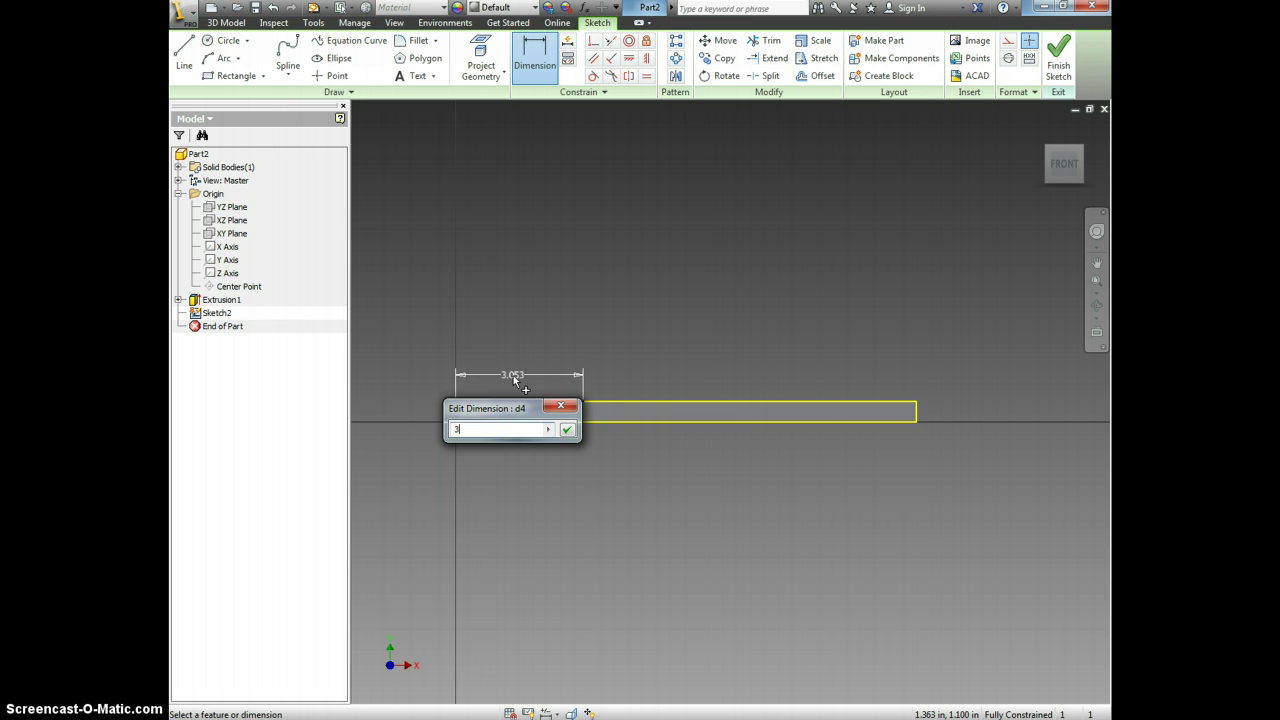
key(Return)
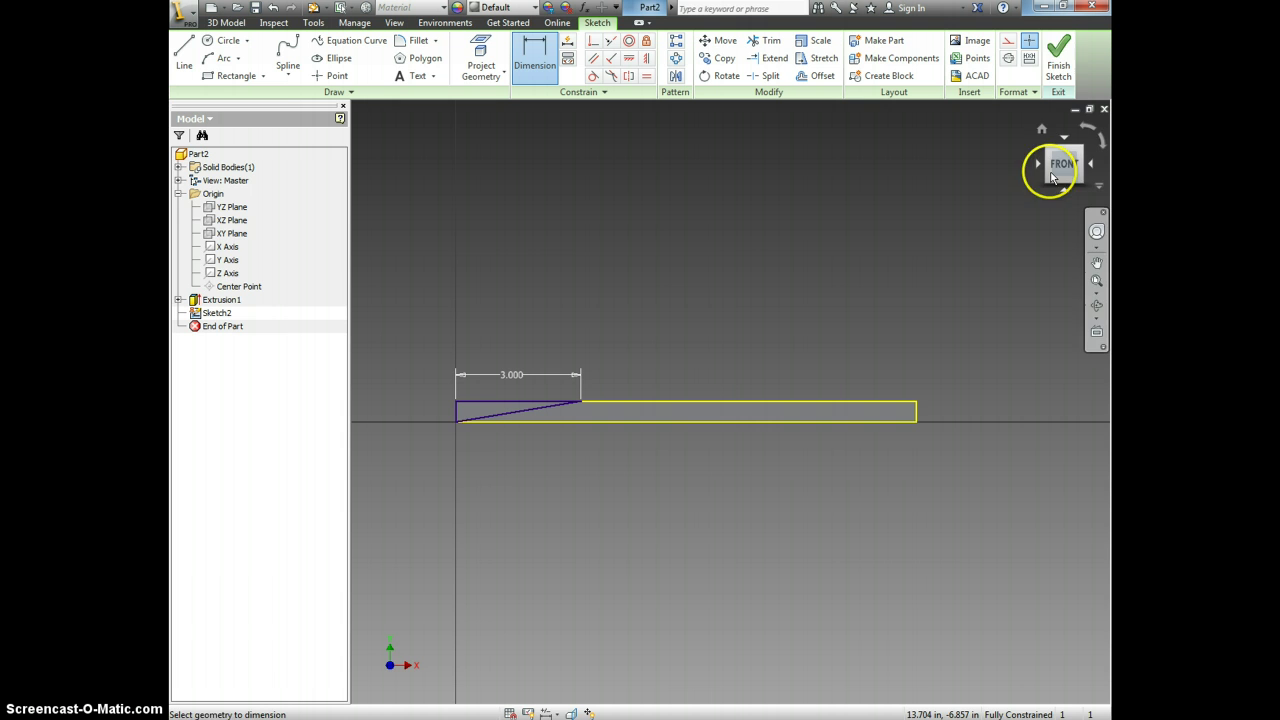
click(1061, 66)
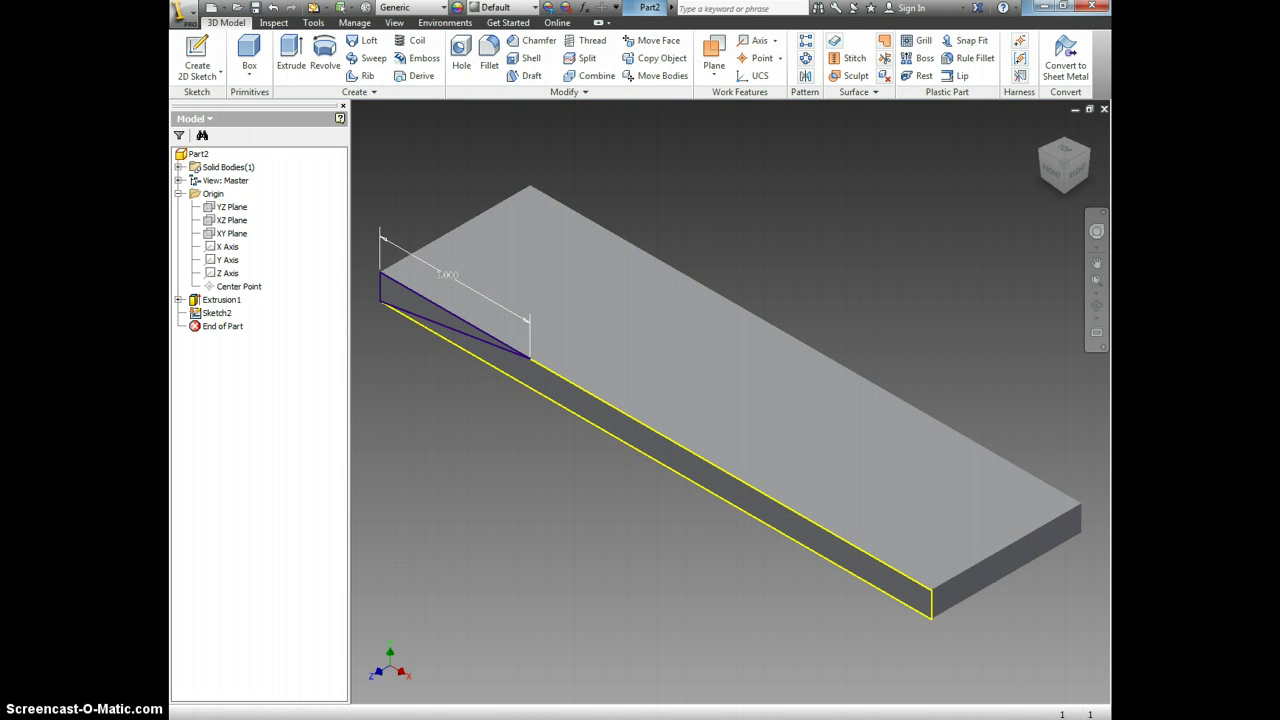
Cut-extrude the triangle profile with All extents, sloping the block's front end
click(296, 52)
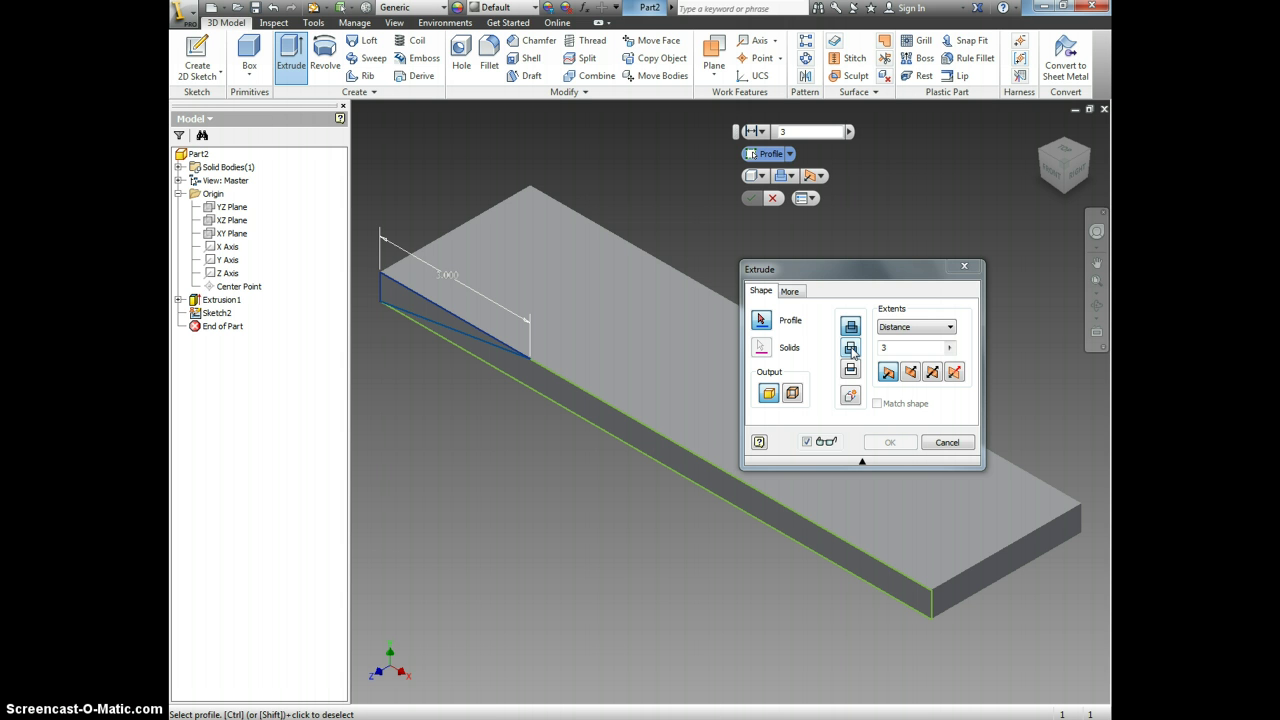
click(851, 350)
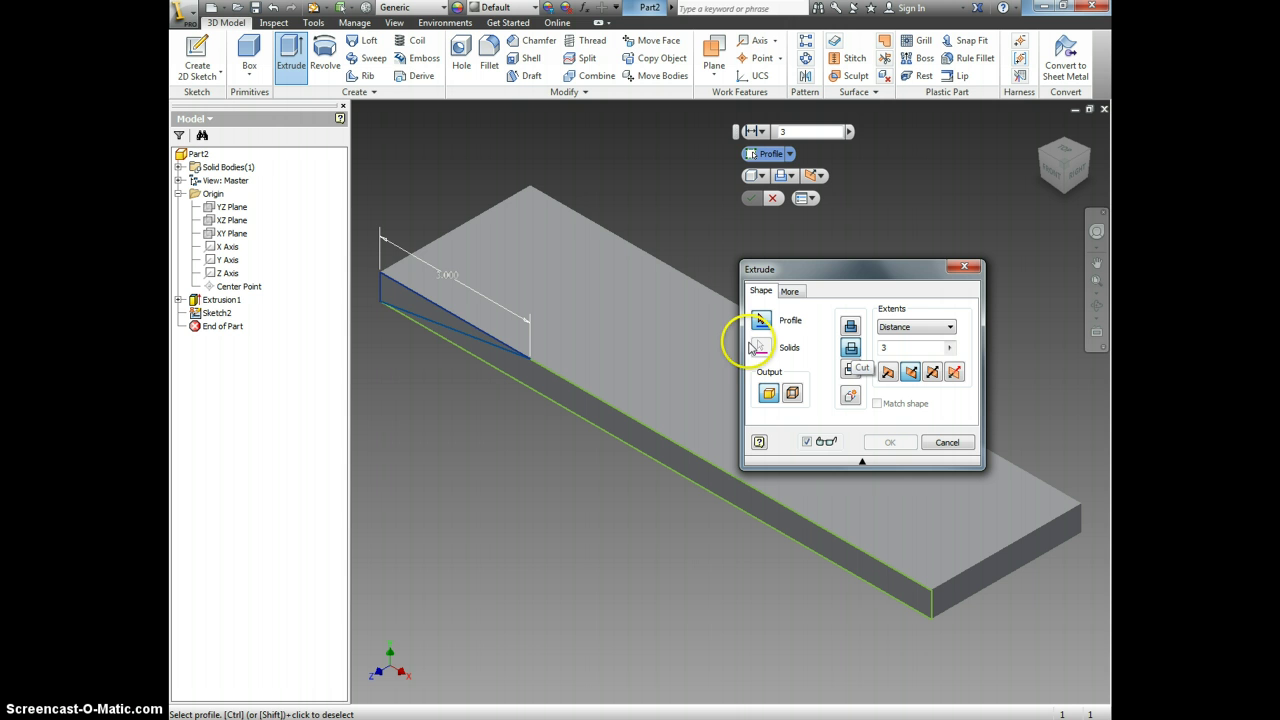
click(423, 311)
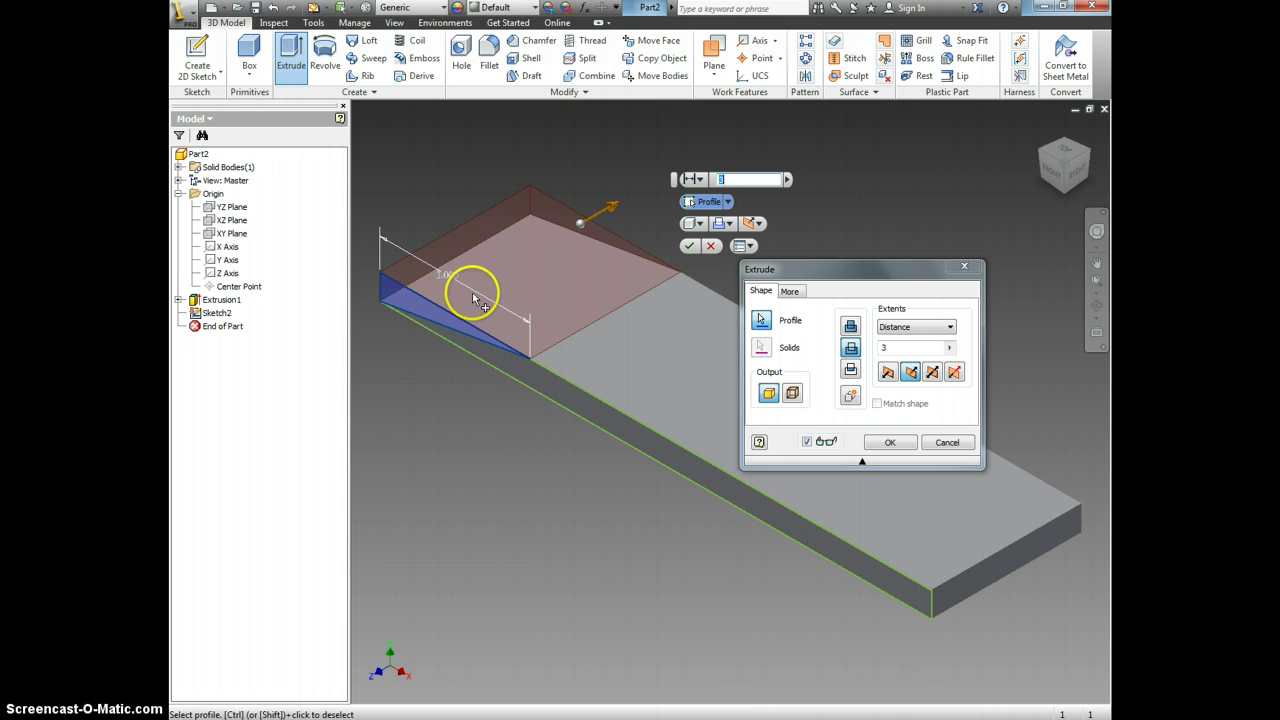
drag(474, 291, 606, 234)
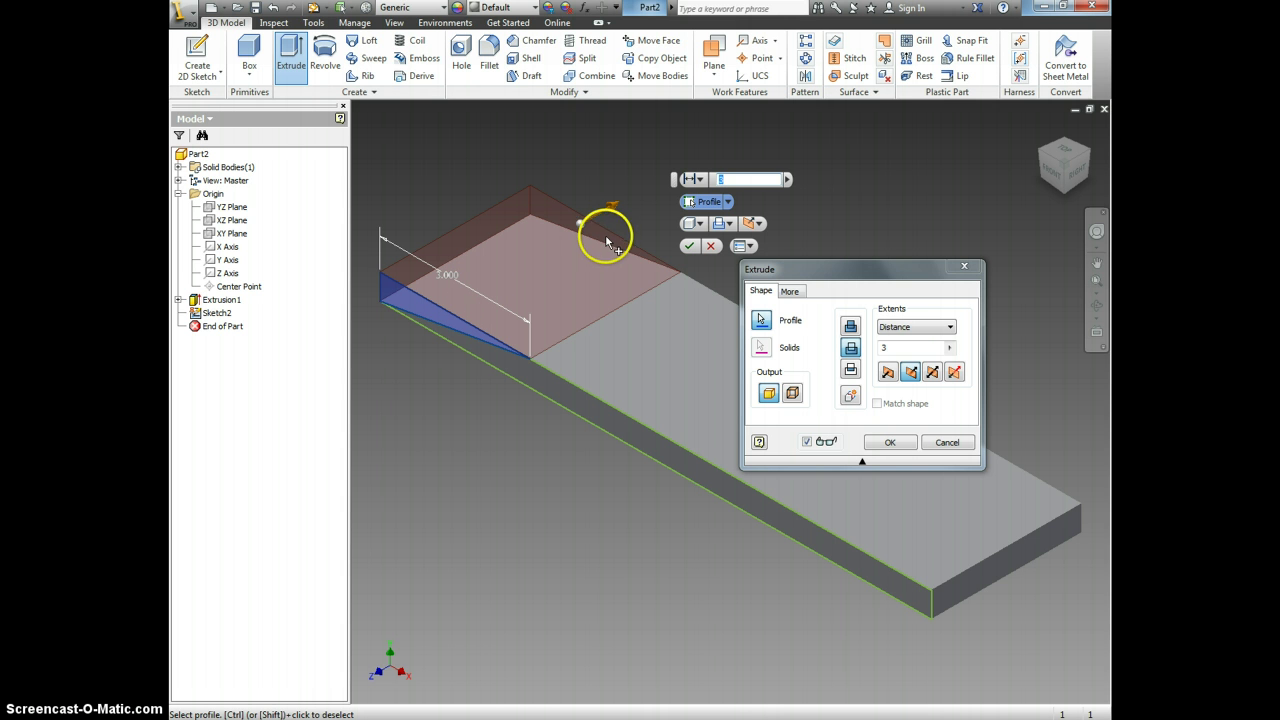
drag(918, 340, 901, 380)
click(952, 333)
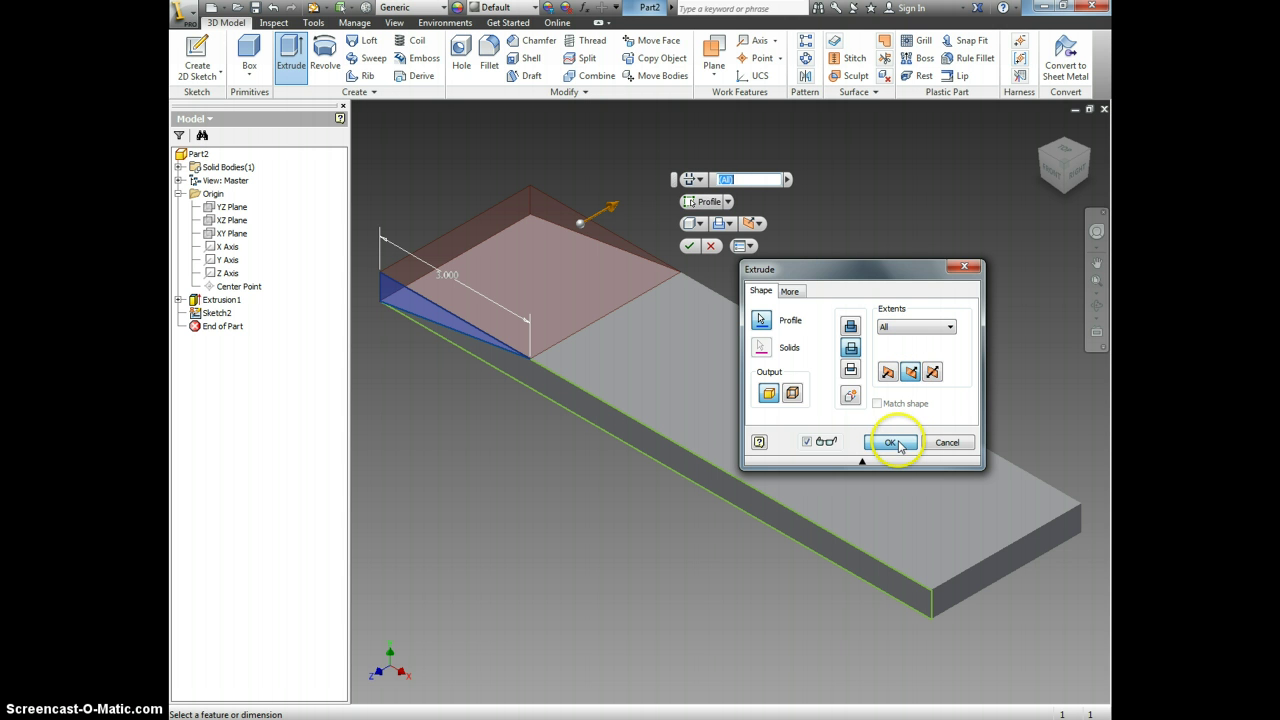
click(893, 443)
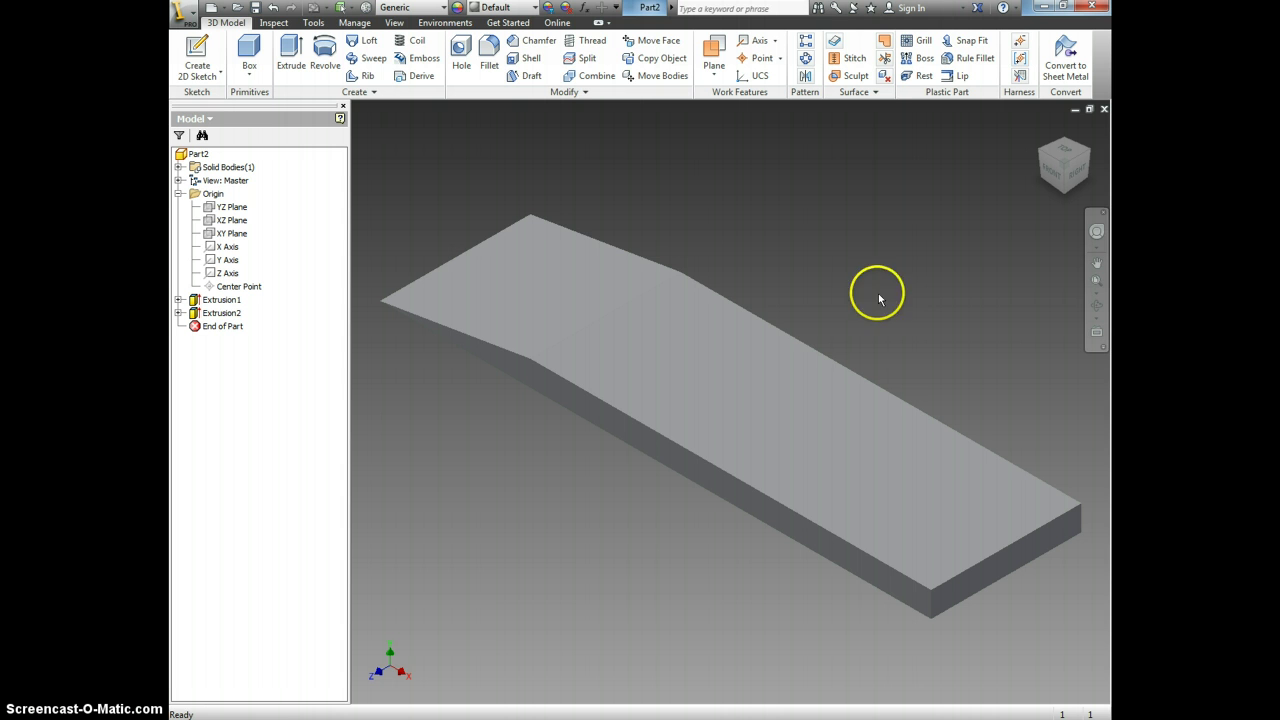
Shell the block to a 0.01 in wall, removing the back end face and the bottom face
click(527, 60)
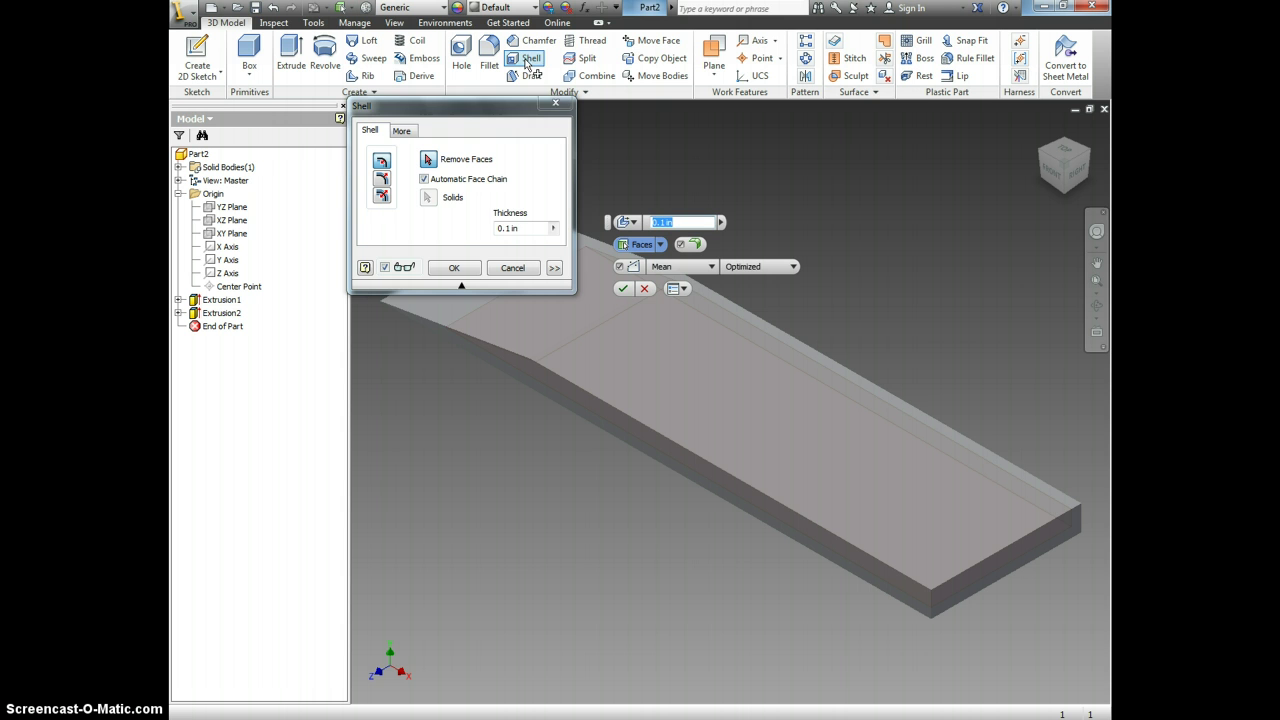
click(520, 228)
text(01)
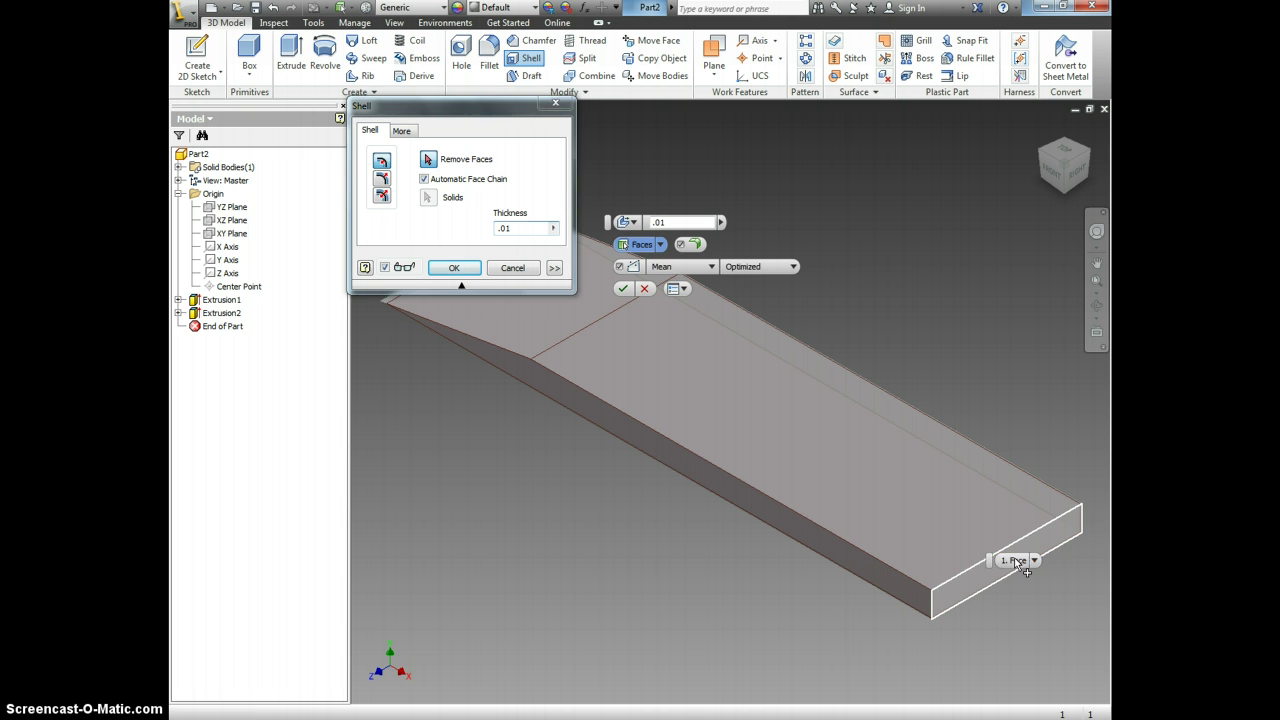
click(1017, 565)
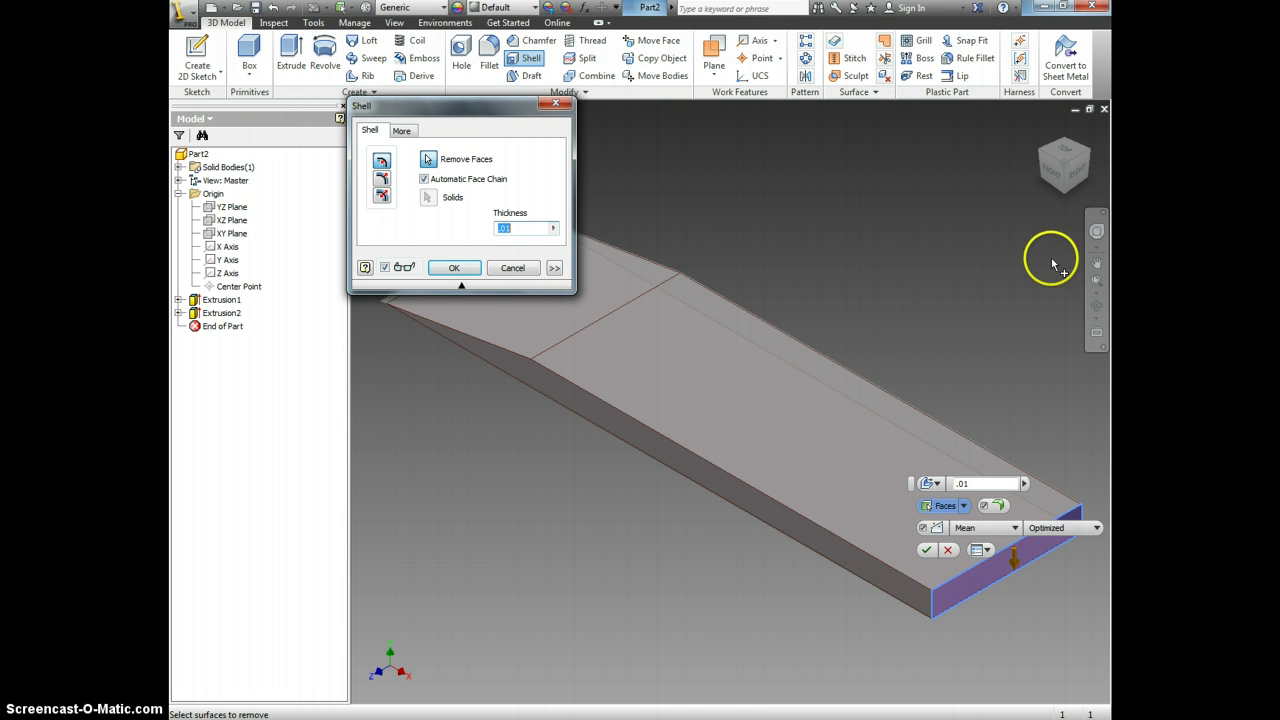
click(1066, 190)
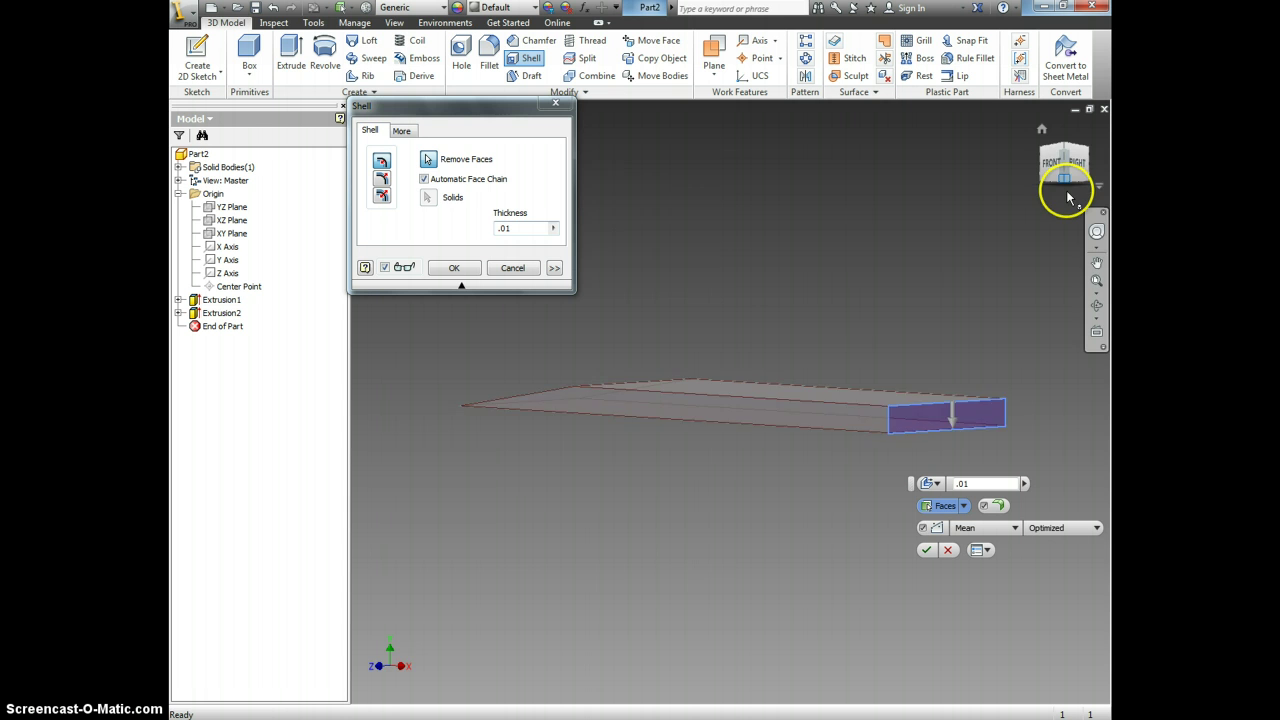
click(1065, 180)
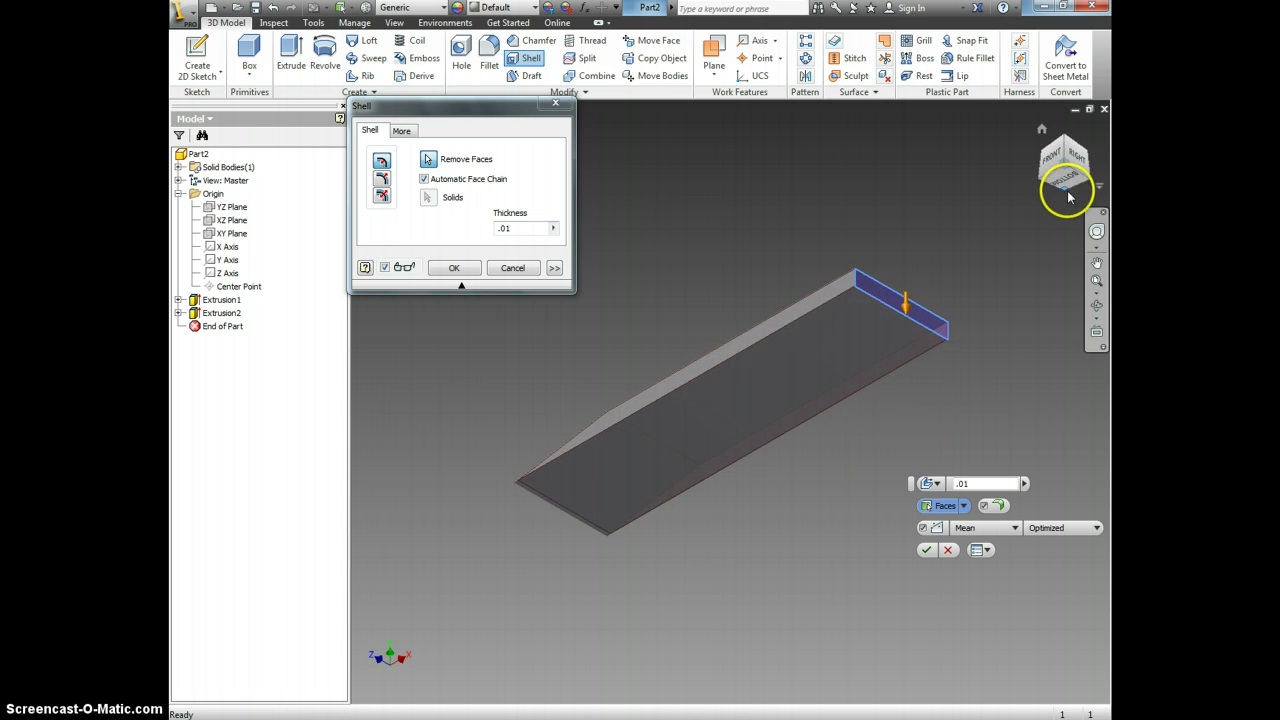
click(792, 399)
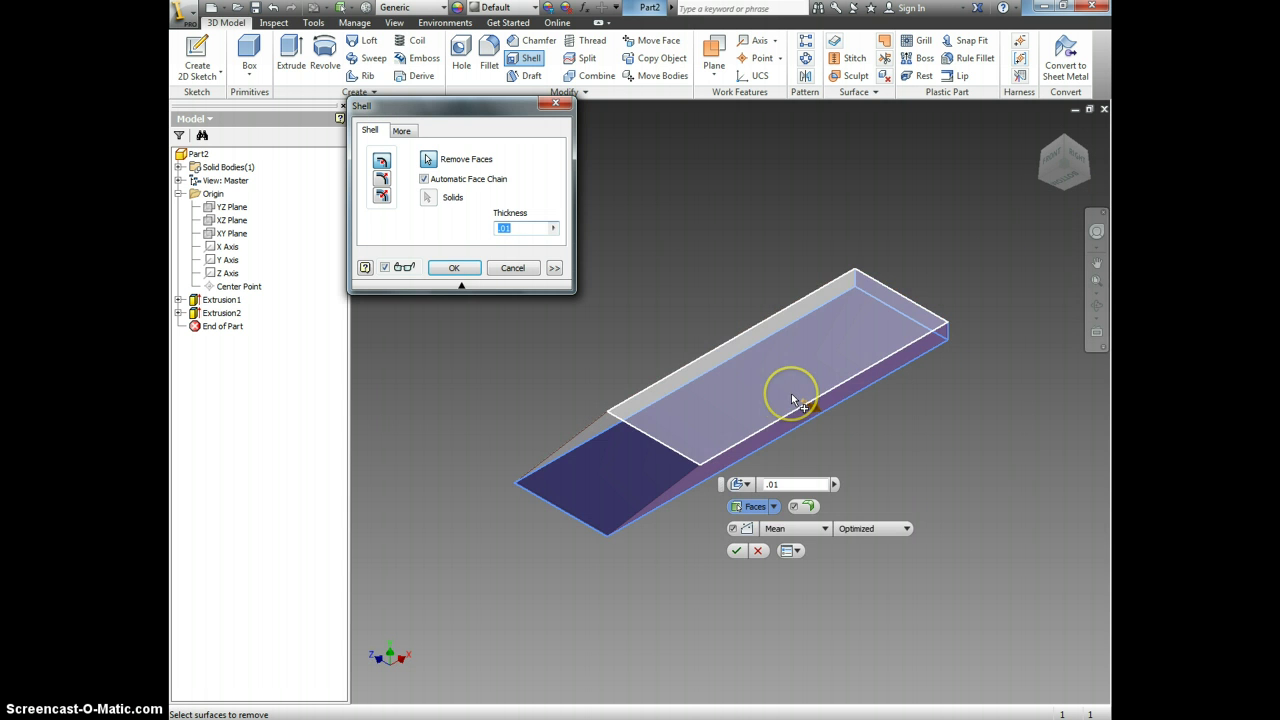
click(456, 268)
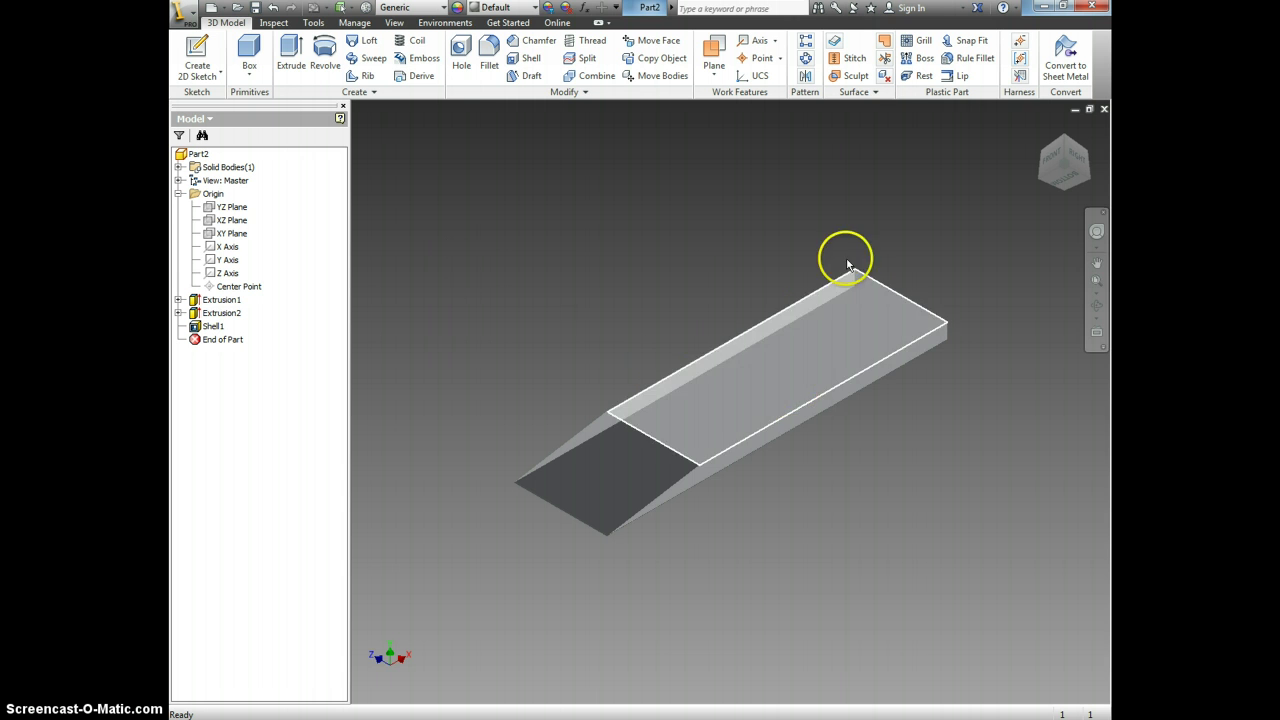
Save the part as 'AirSkimmer Body' in the My Documents > 00Inventor folder
click(1043, 133)
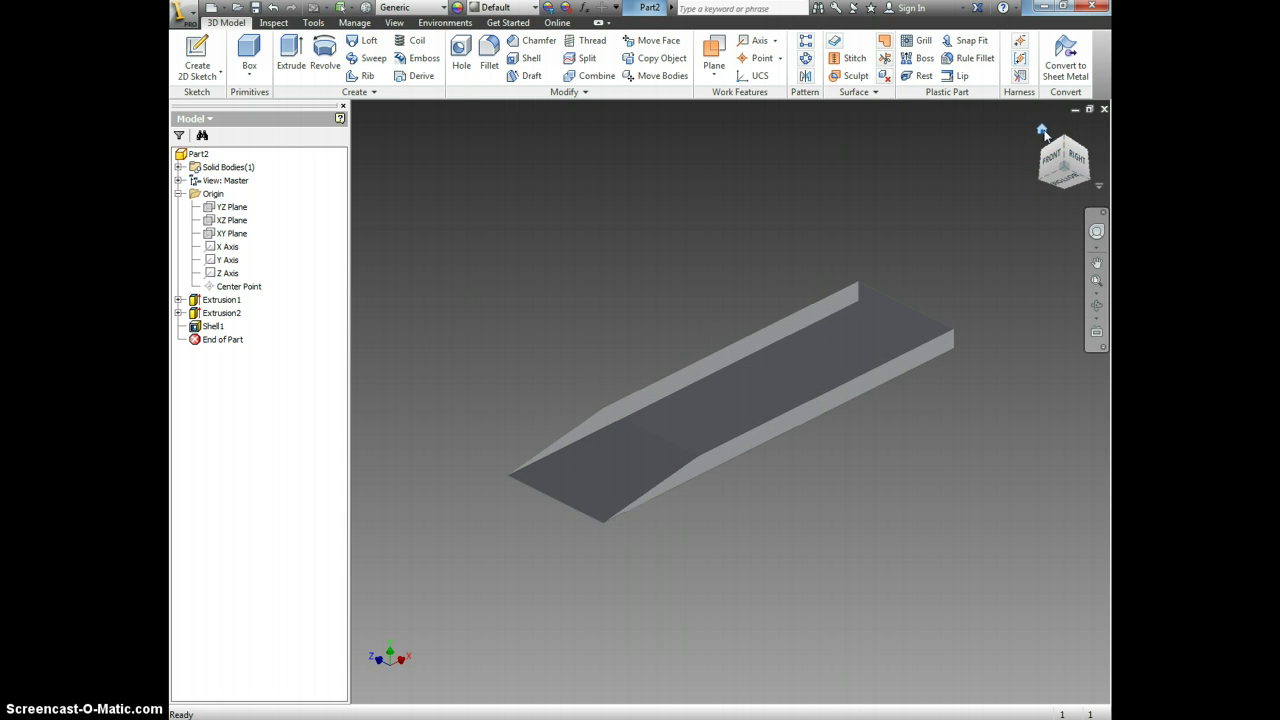
click(256, 8)
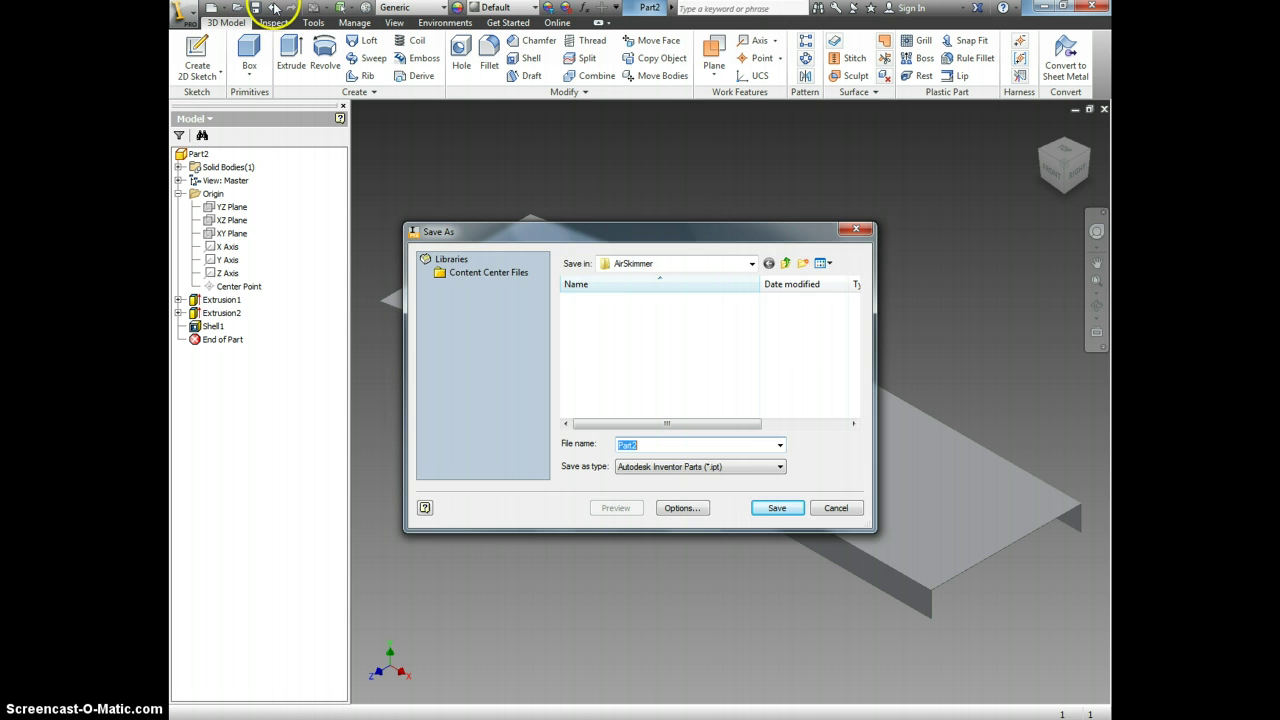
click(751, 263)
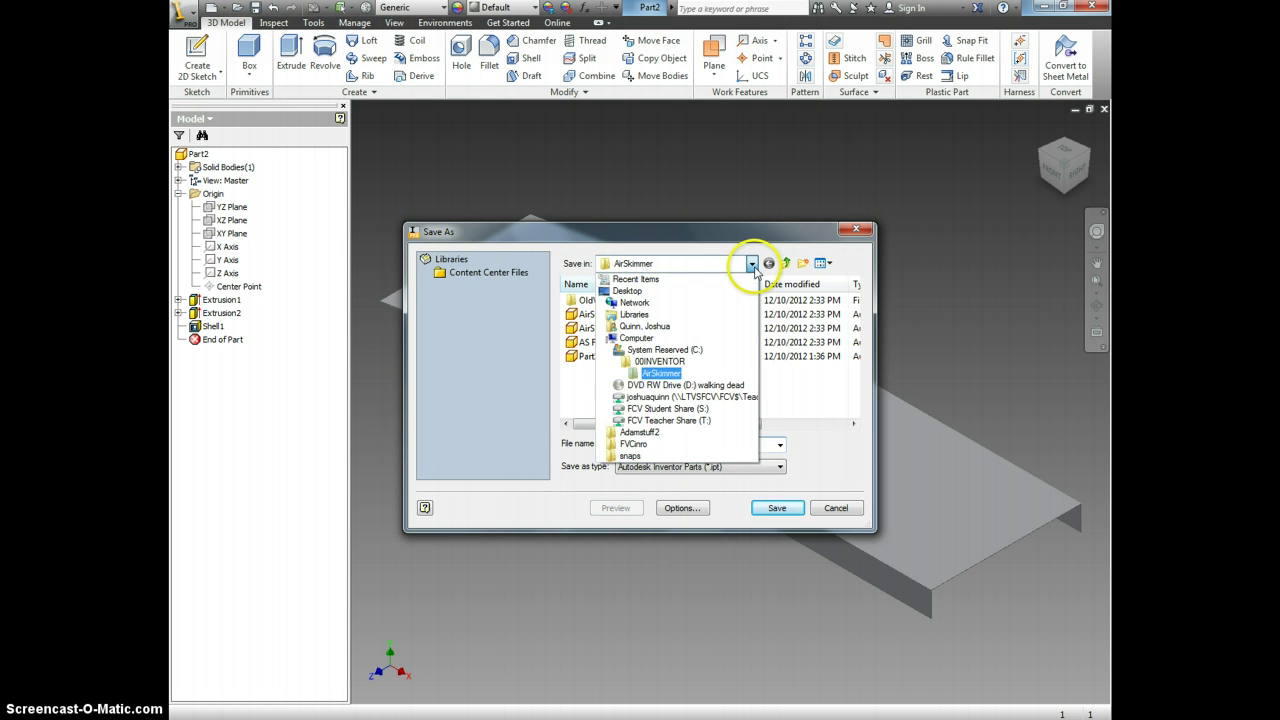
click(662, 398)
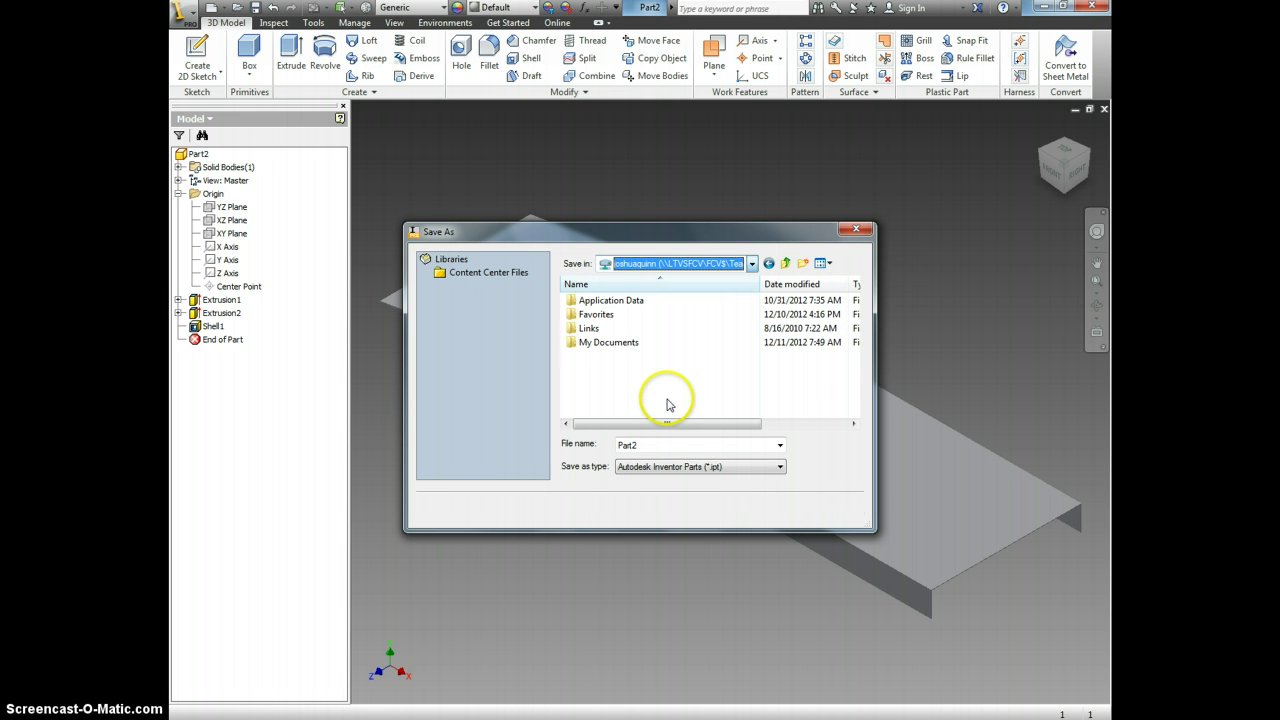
double_click(620, 346)
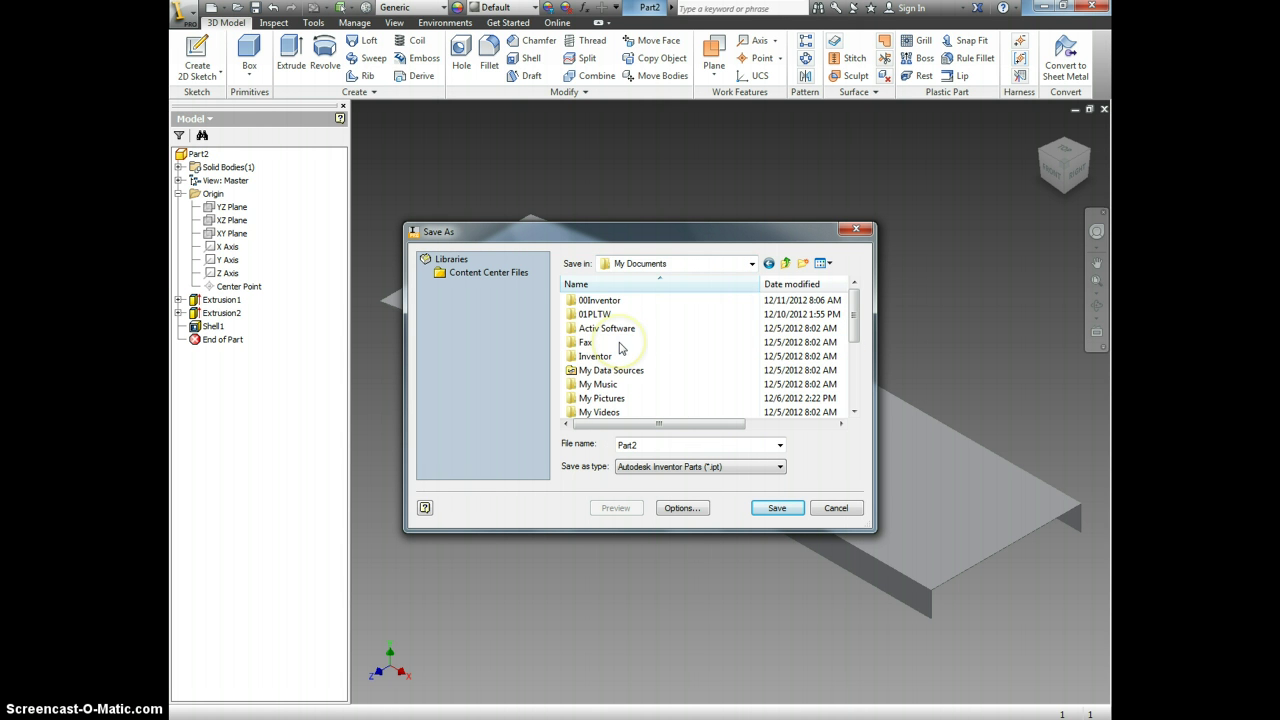
double_click(611, 304)
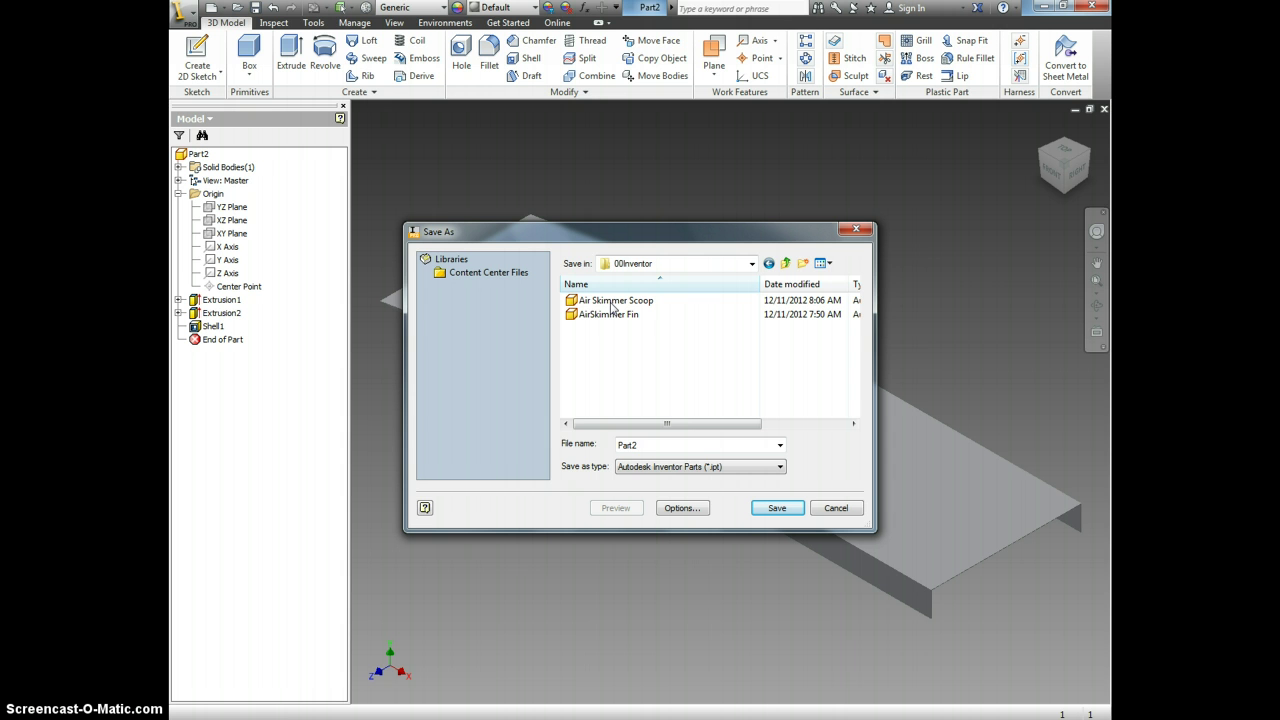
double_click(663, 445)
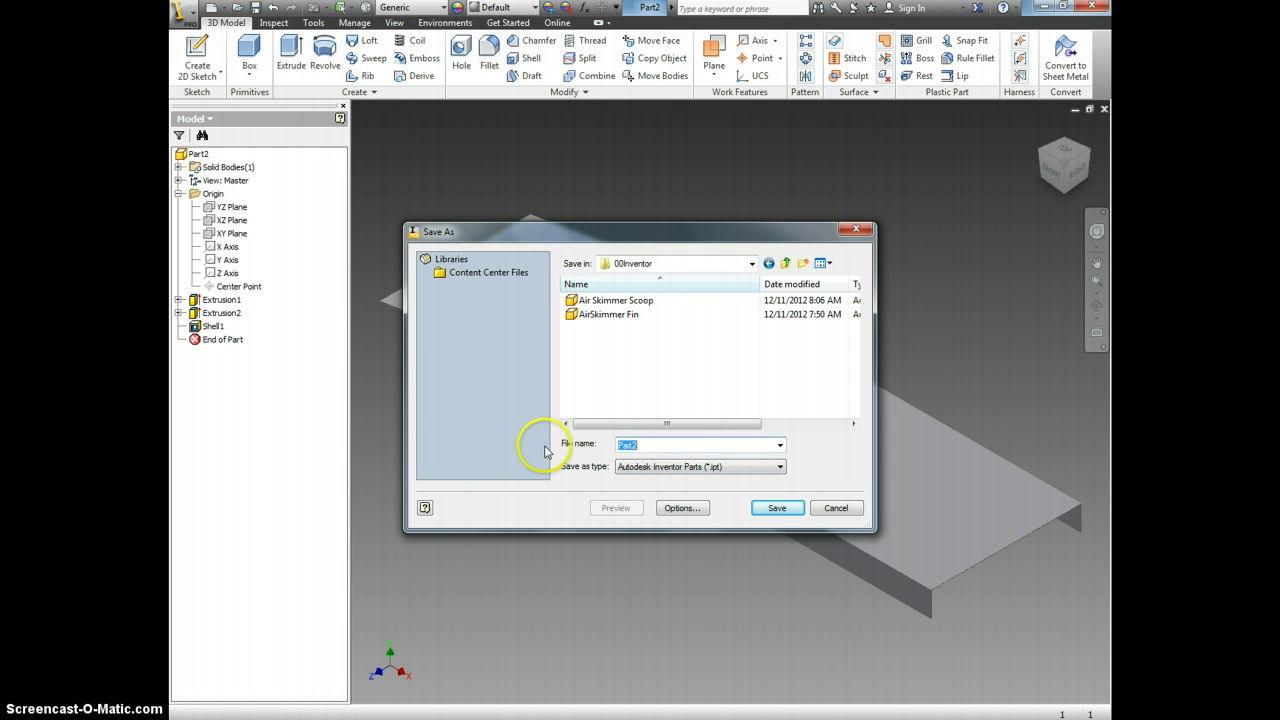
text(AirSkimmer Body)
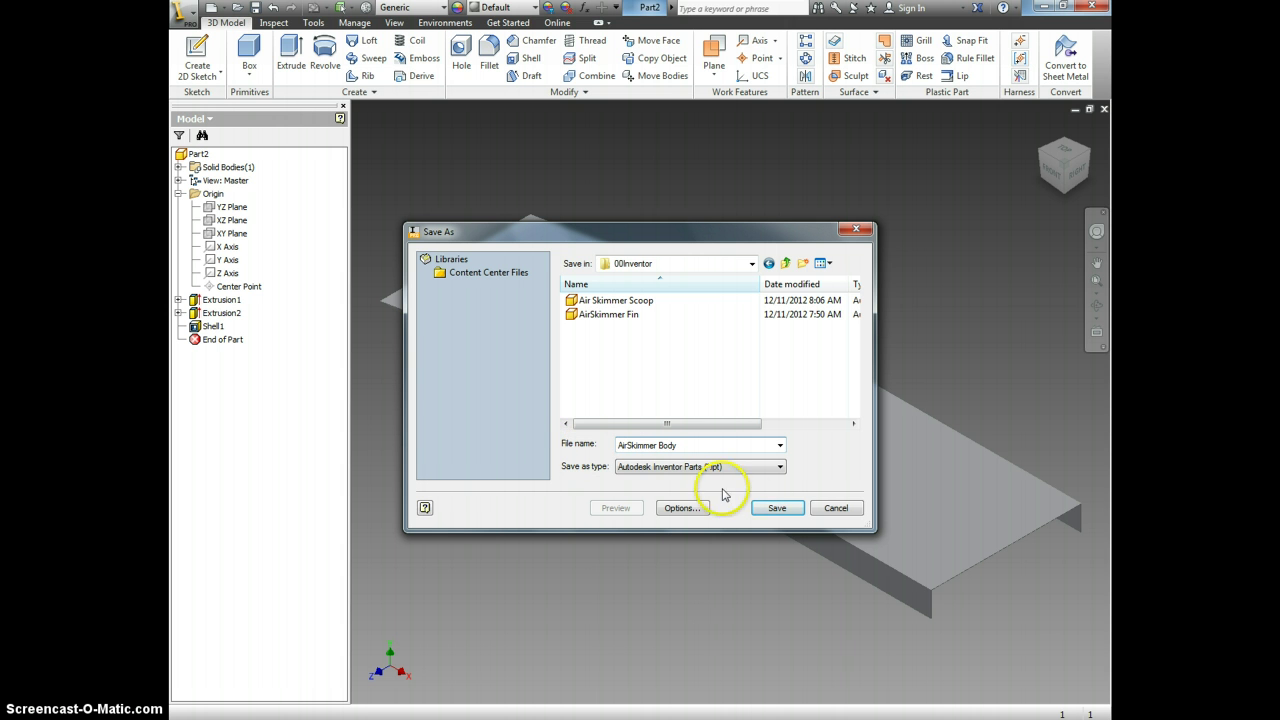
click(776, 510)
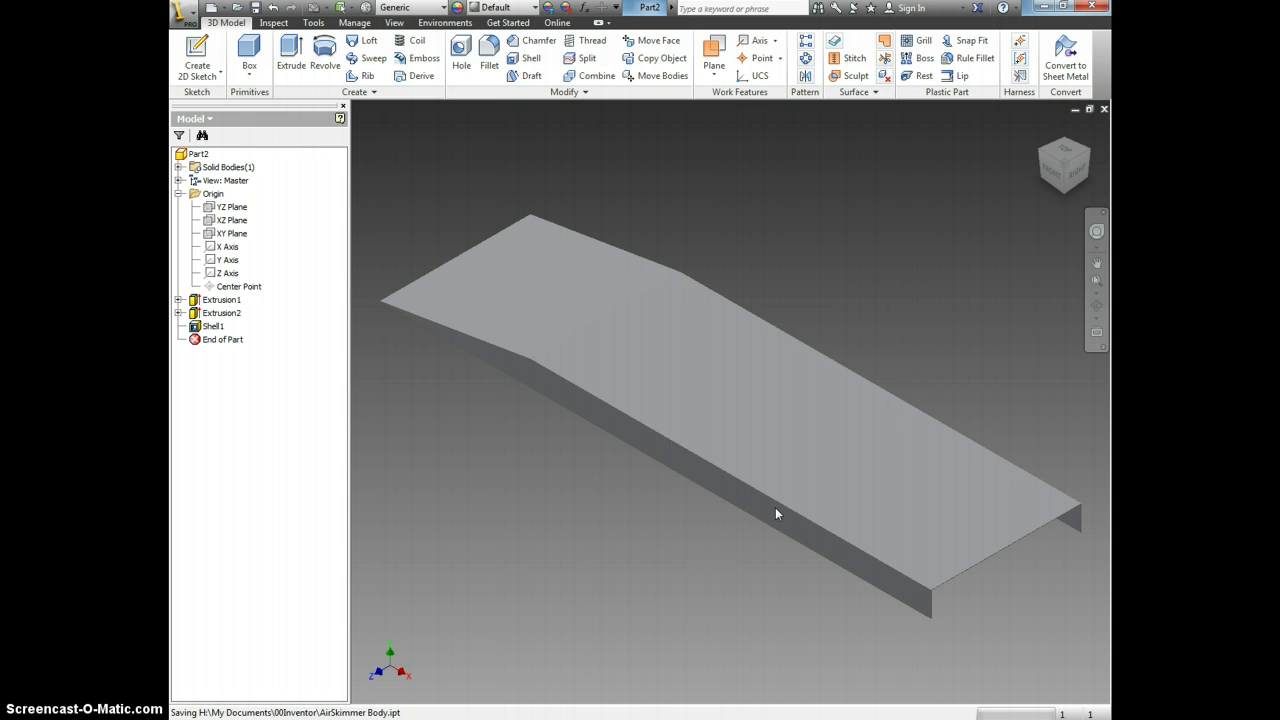